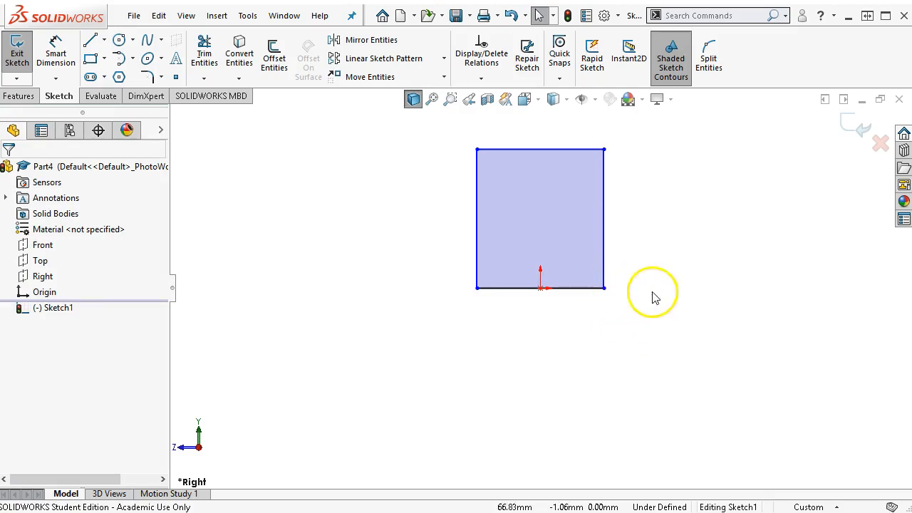
Check the relations on the rectangle's bottom edge and dimension that edge at 35 mm
click(575, 289)
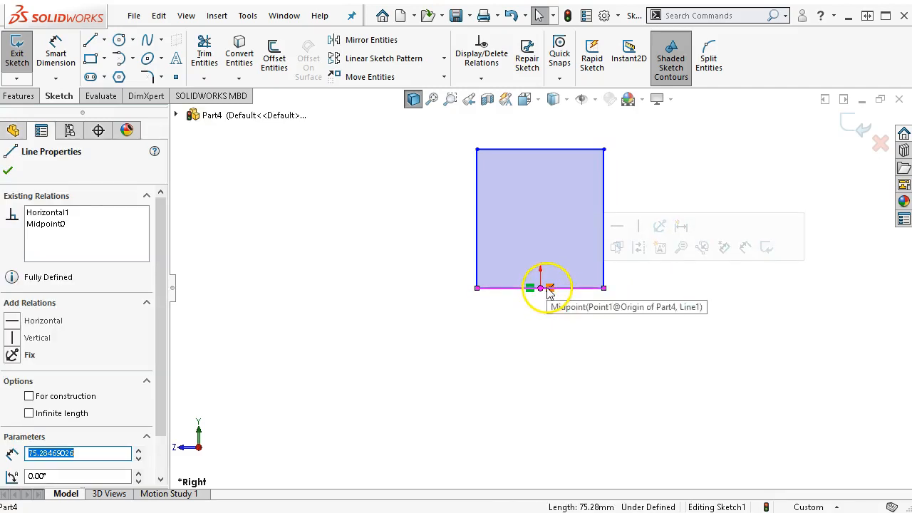
click(581, 355)
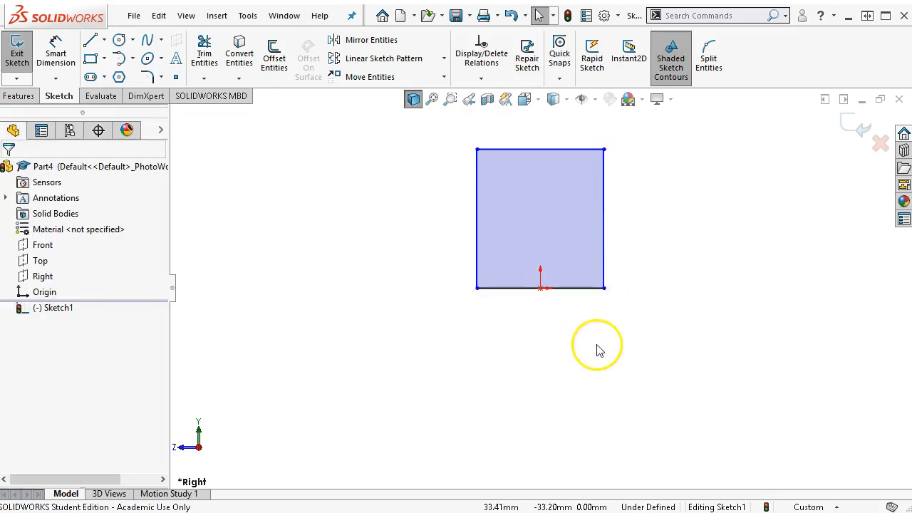
right_click(614, 316)
click(752, 288)
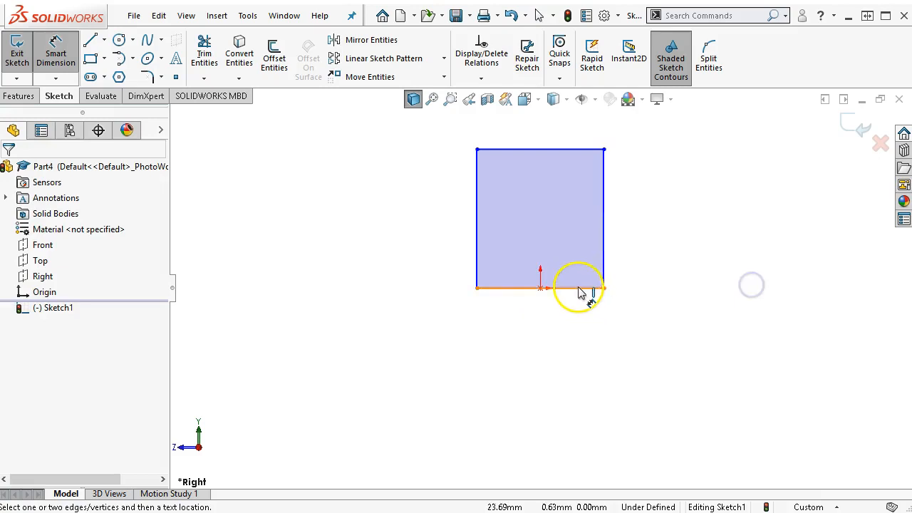
click(578, 288)
click(547, 337)
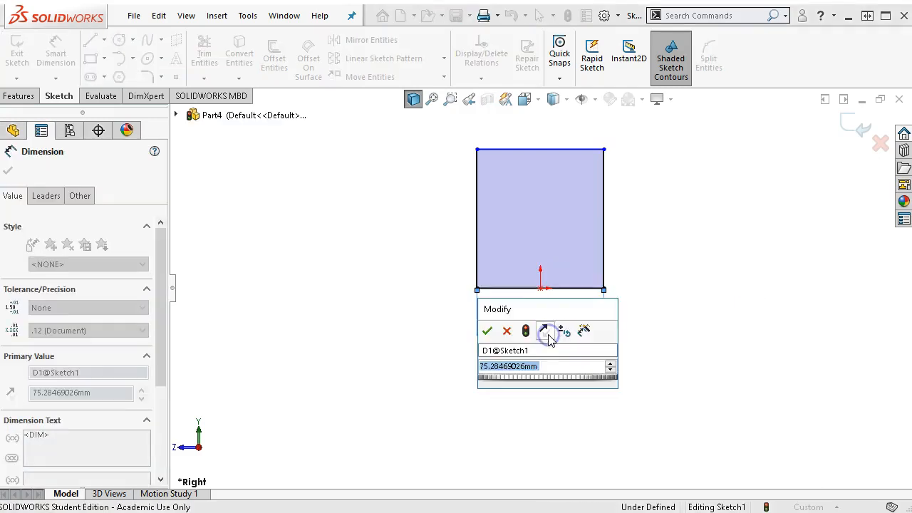
text(35)
key(Return)
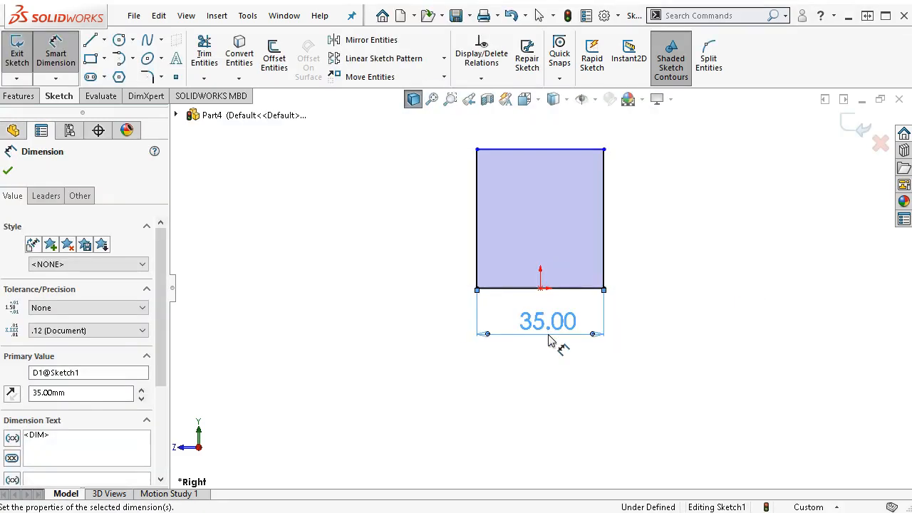
Dimension the rectangle's vertical side at 30 mm
click(603, 248)
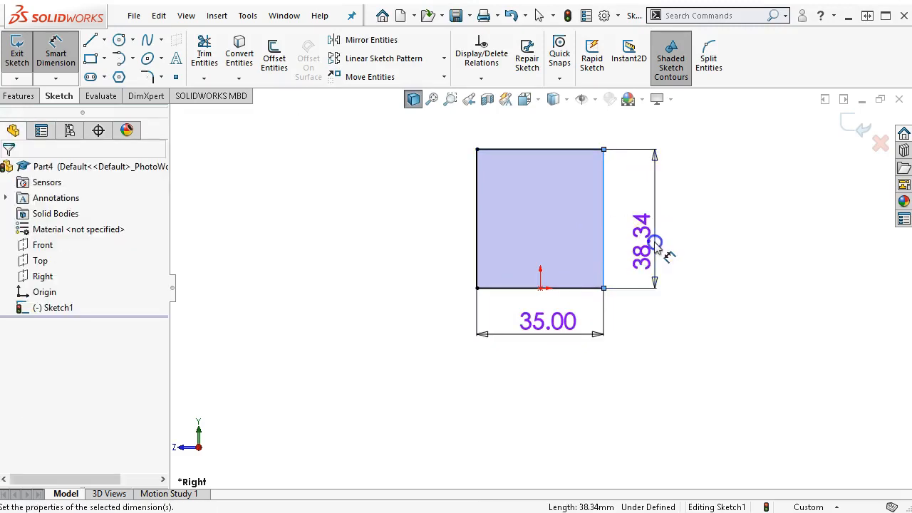
click(655, 246)
text(30)
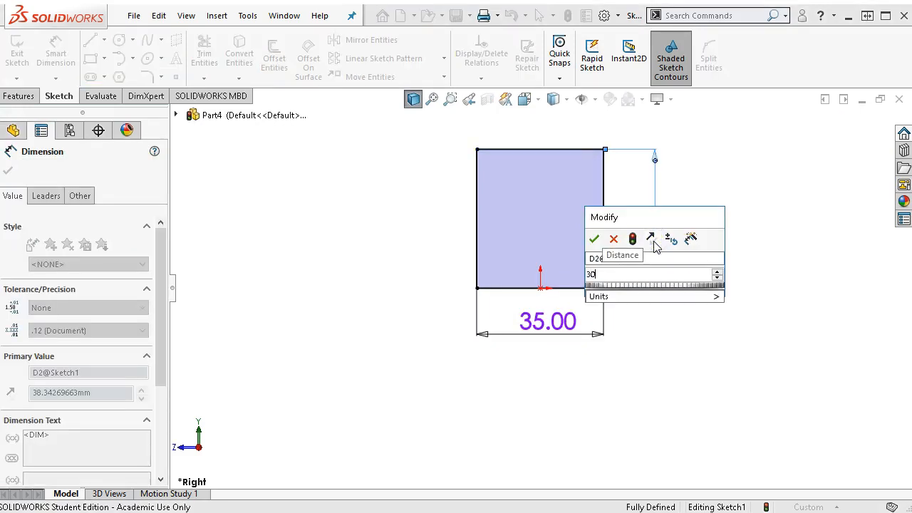
key(Return)
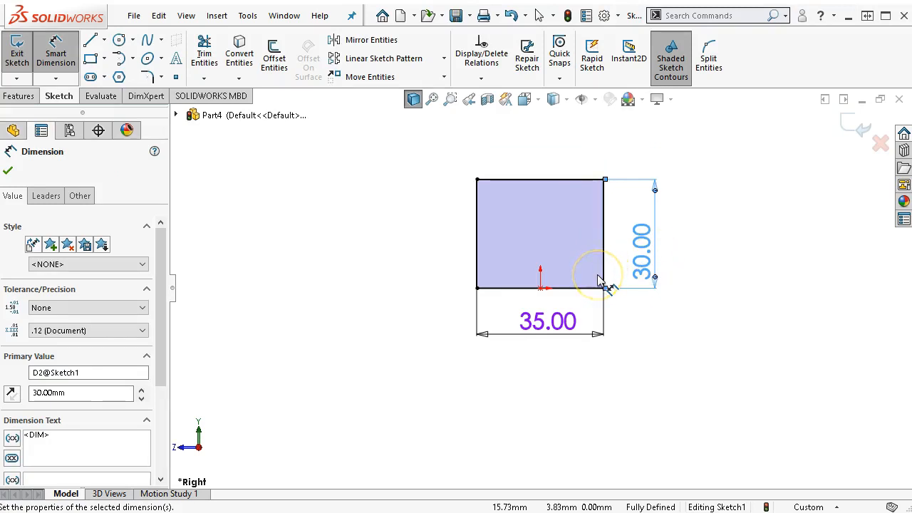
Sketch a three-line rectangular notch about 18 mm wide and 14 mm high, rising from the rectangle's bottom edge
click(91, 41)
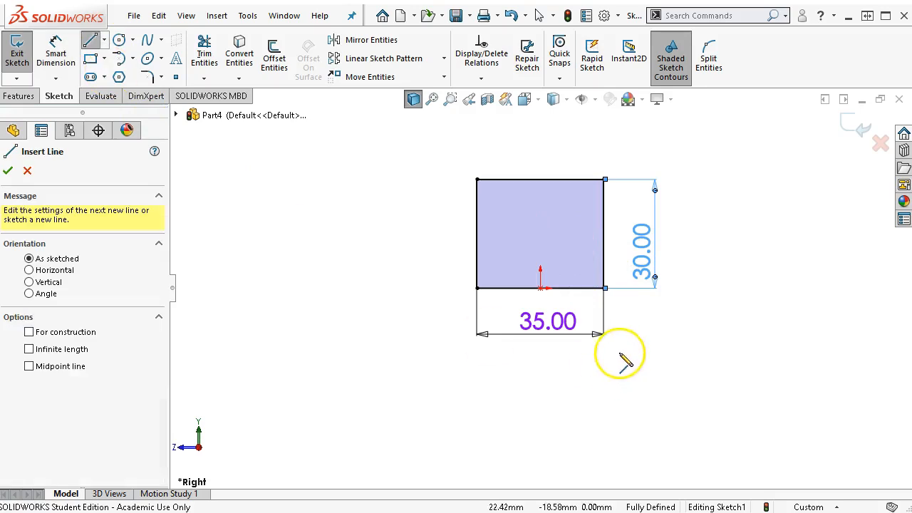
click(513, 287)
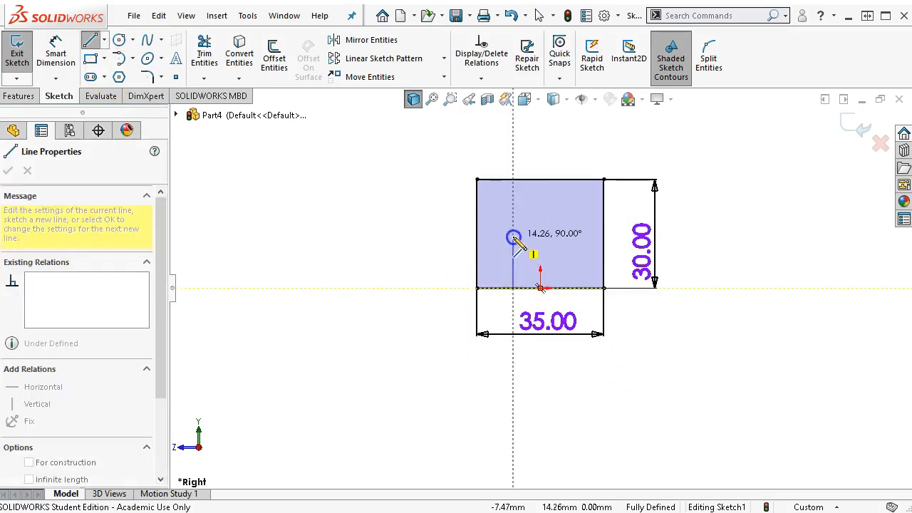
click(577, 236)
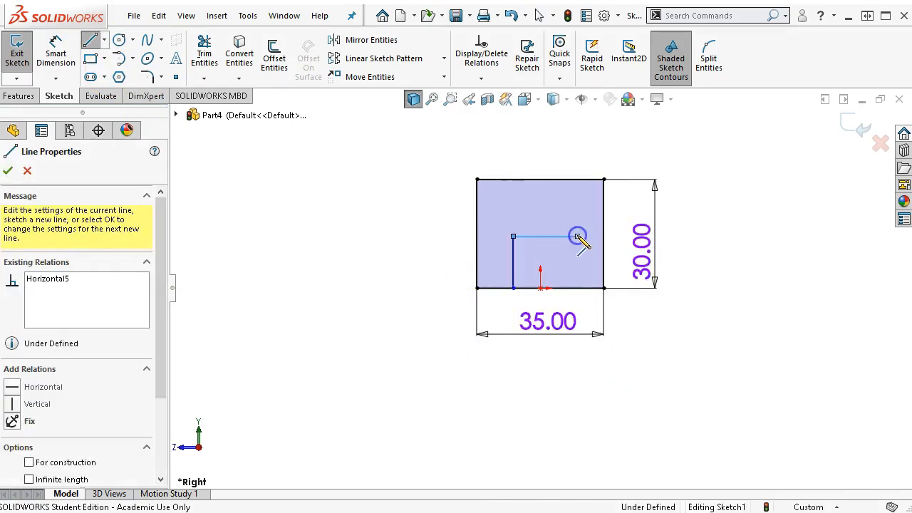
click(577, 288)
scroll(579, 294, down, 3)
right_click(654, 190)
click(703, 198)
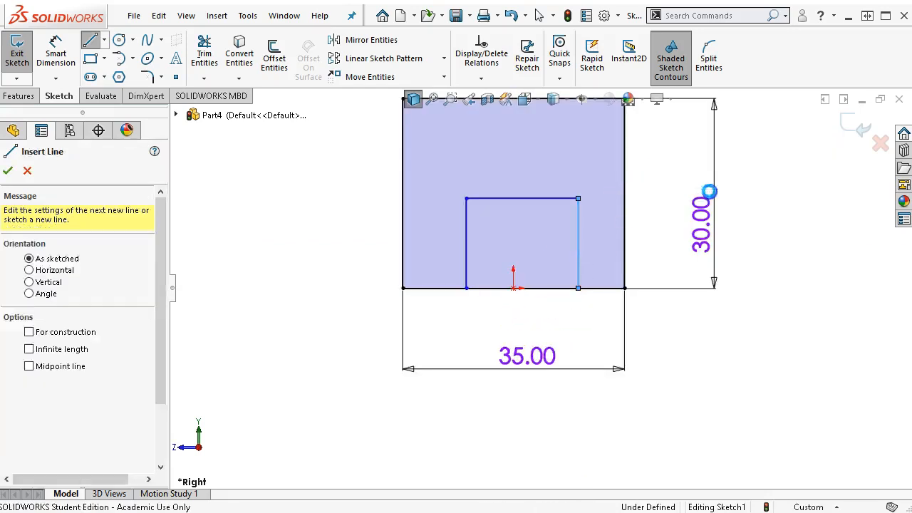
Centre the notch by adding a vertical relation between the midpoint of its top line and the origin
right_click(518, 202)
click(544, 223)
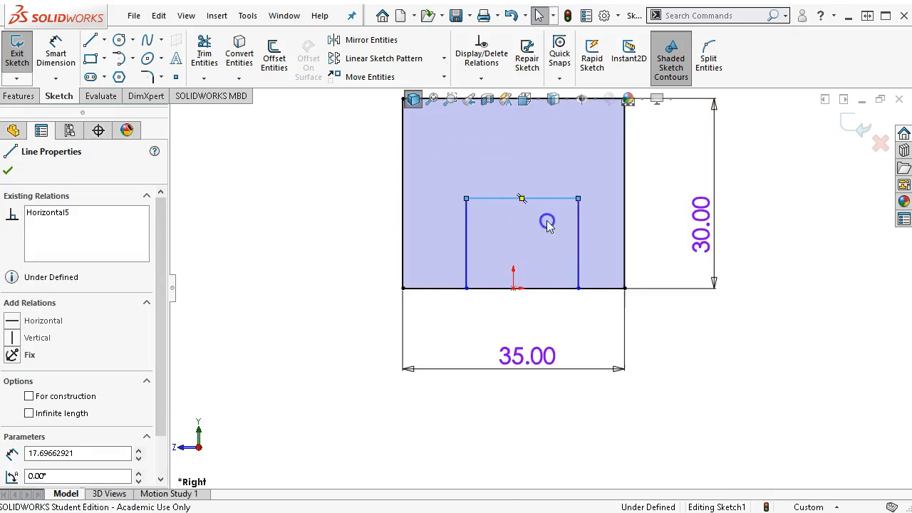
click(515, 287)
ctrl+click(515, 287)
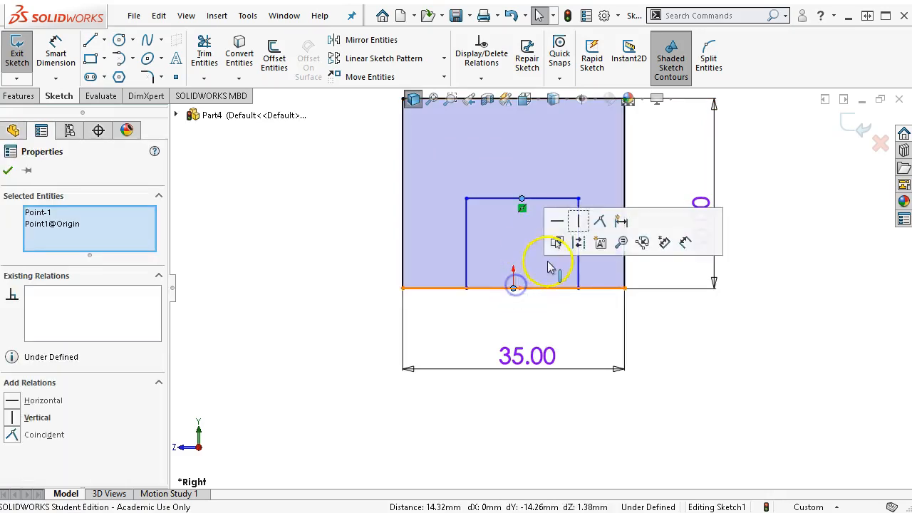
click(576, 221)
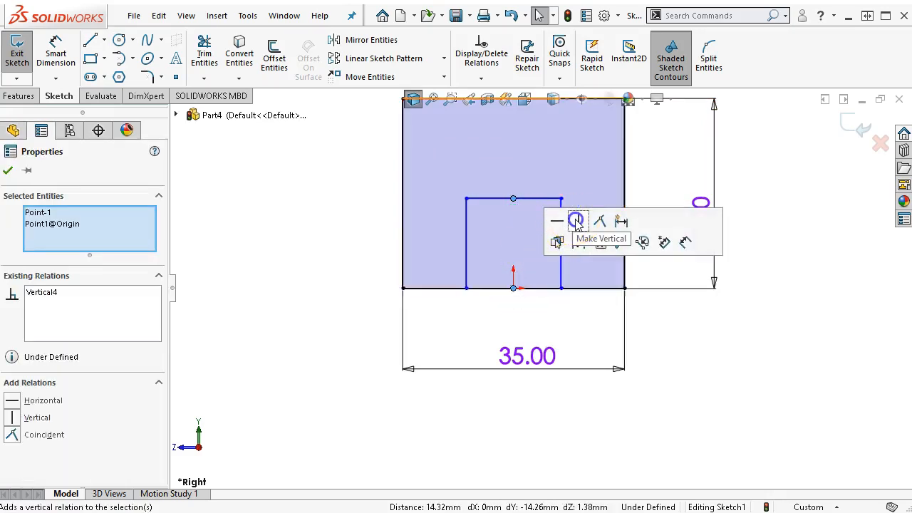
Dimension the distance between the notch's right side and the rectangle's right edge at 10 mm
right_click(693, 326)
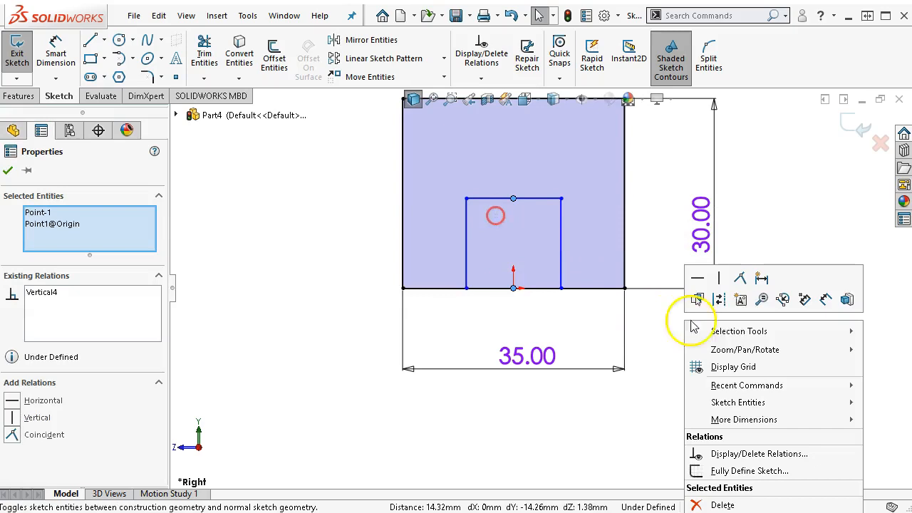
click(804, 299)
click(560, 262)
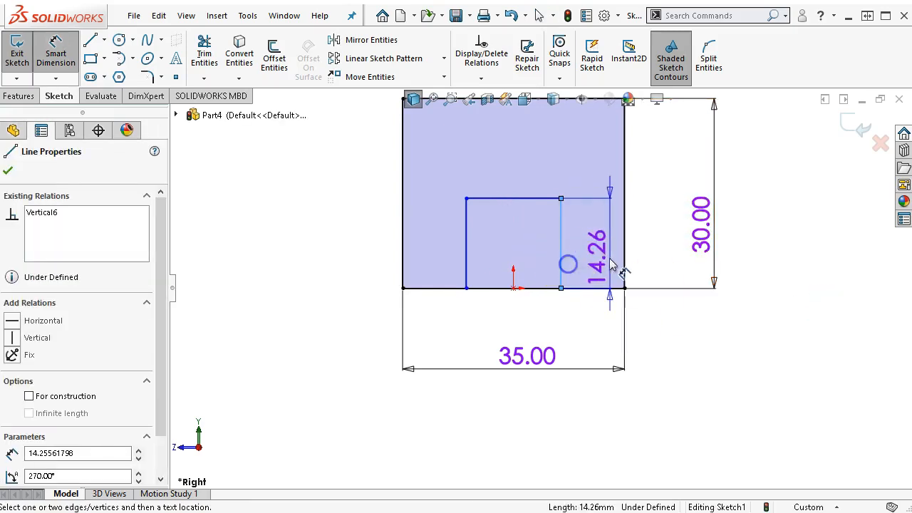
click(622, 262)
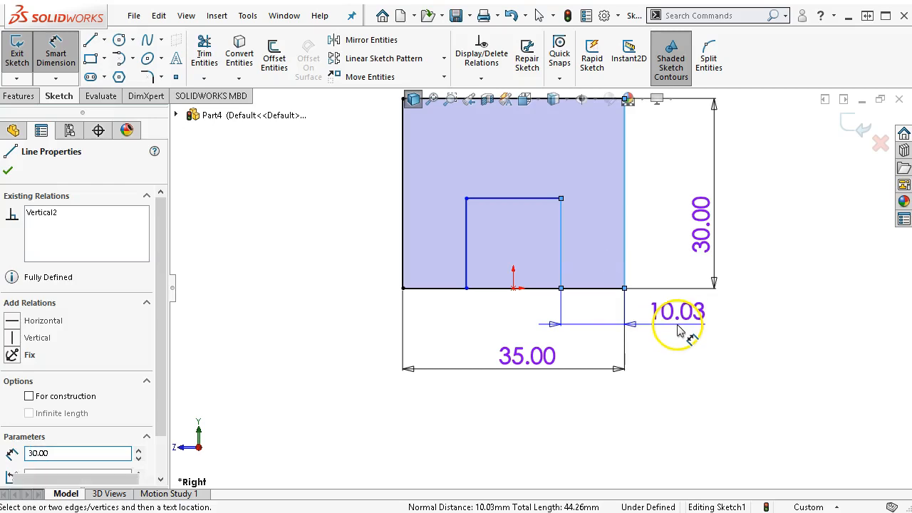
click(677, 325)
text(10)
key(Return)
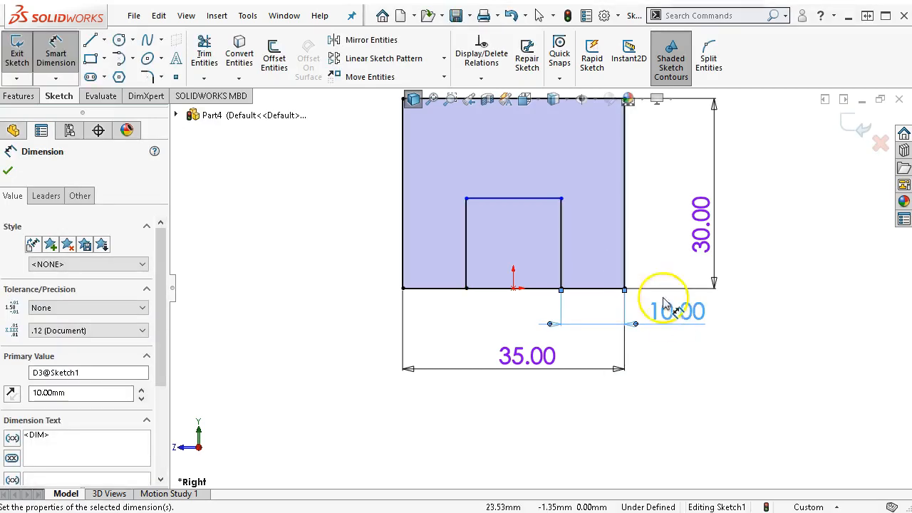
Add a driven dimension between the notch's left side and the rectangle's left edge
click(466, 275)
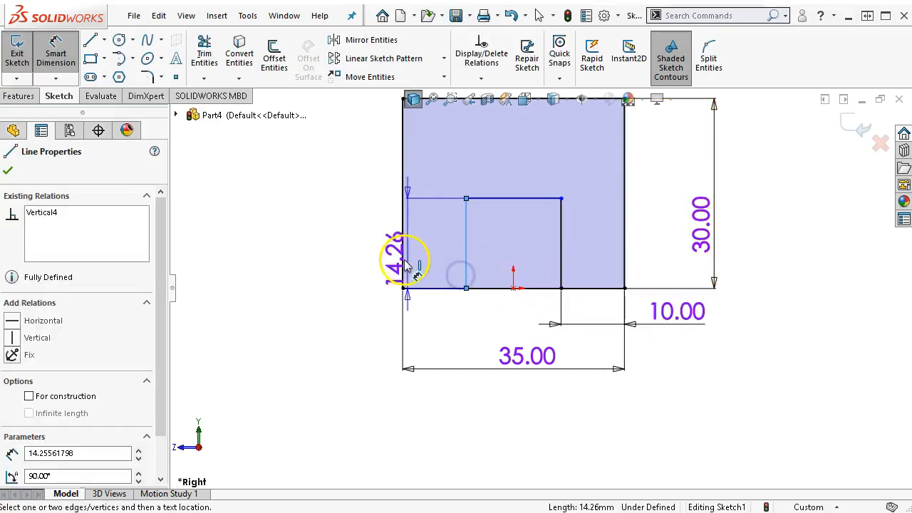
click(404, 265)
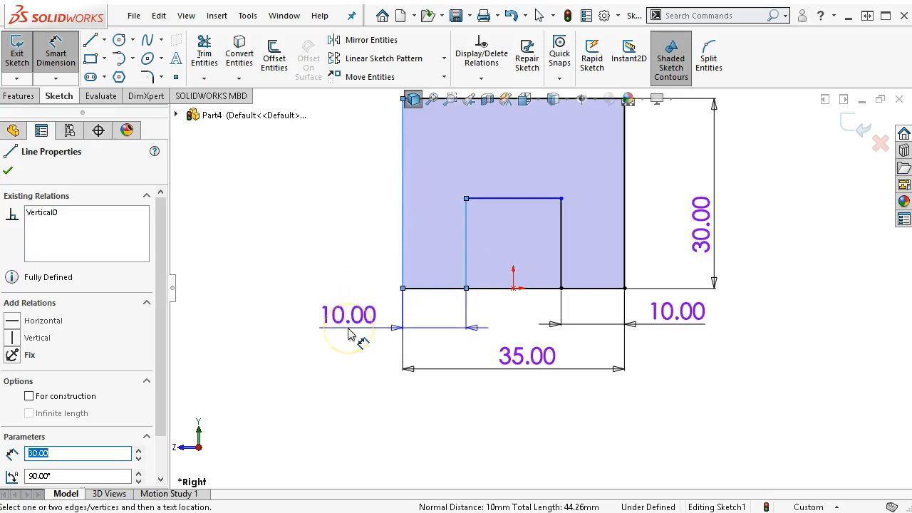
click(349, 335)
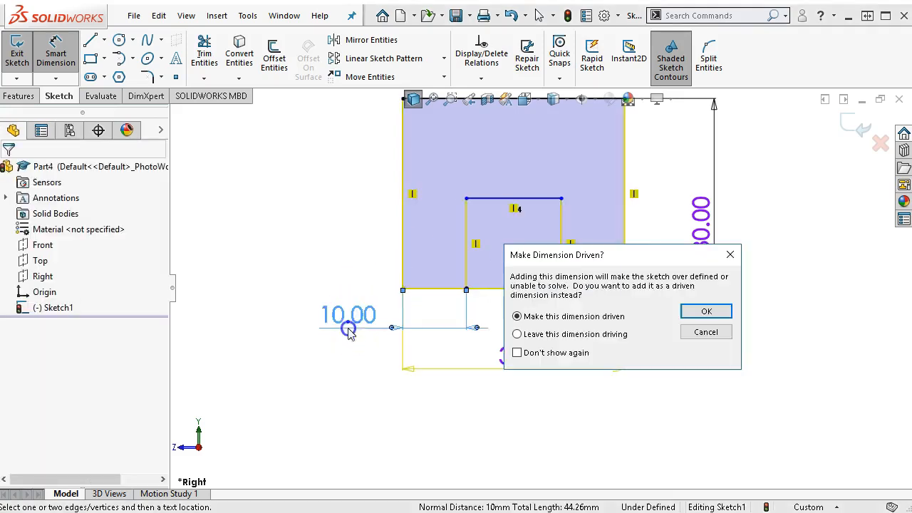
click(688, 308)
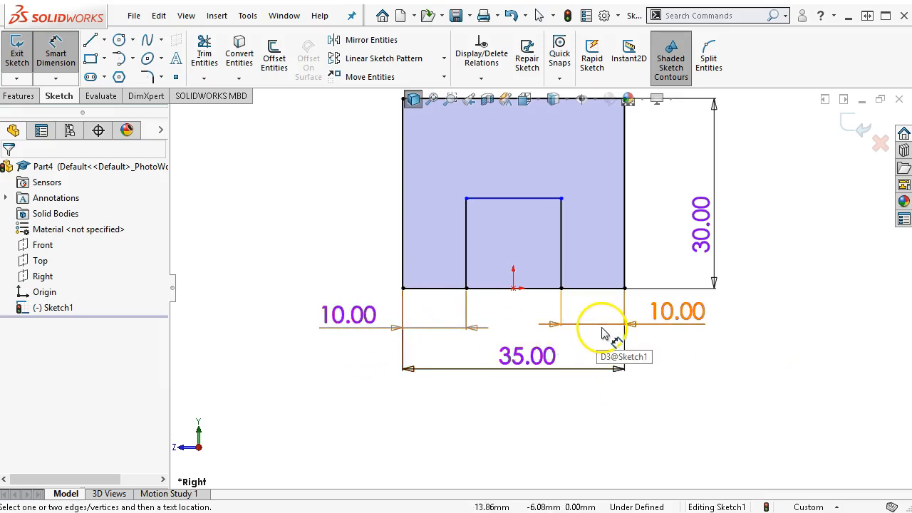
Test the notch's symmetry by setting its right-side offset to 9 mm and restoring it to 10 mm
double_click(641, 327)
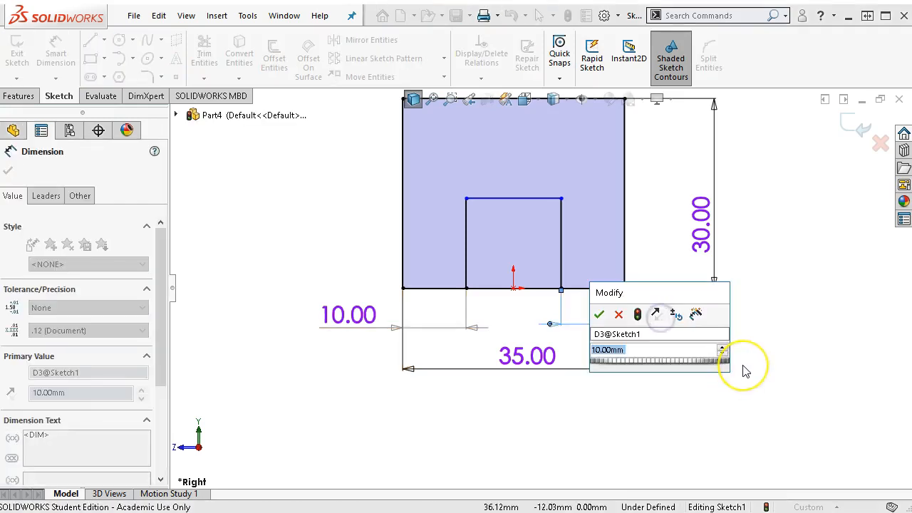
text(9)
key(Return)
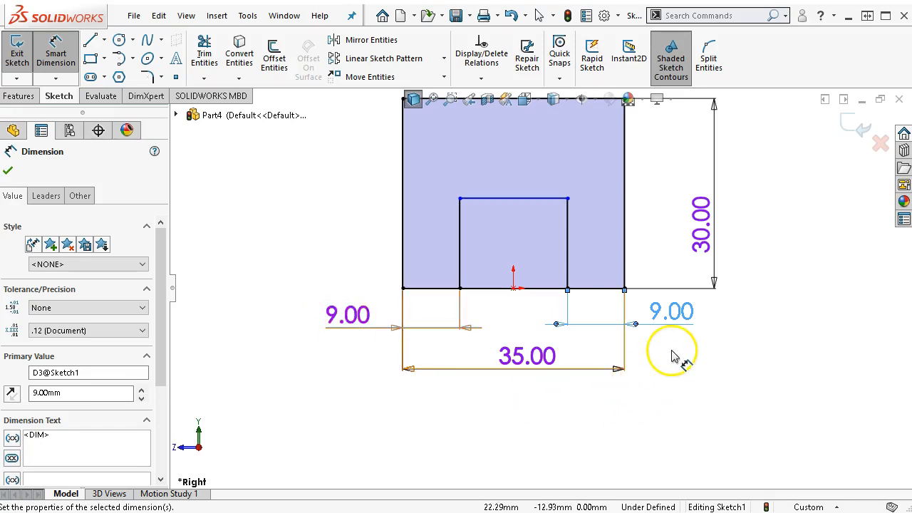
double_click(664, 311)
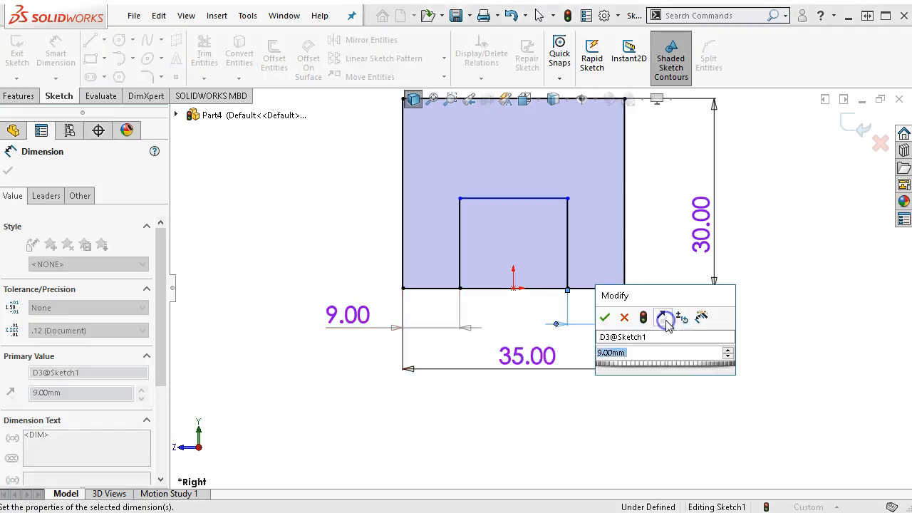
text(10)
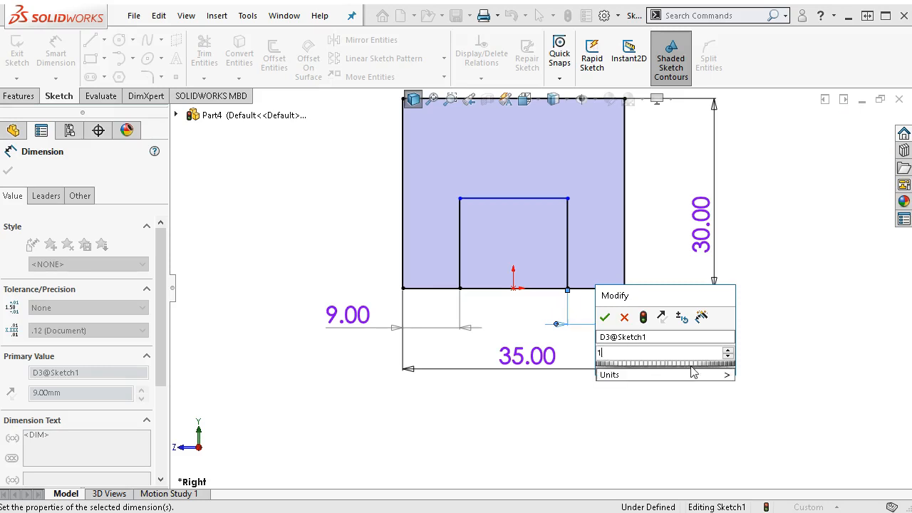
key(Return)
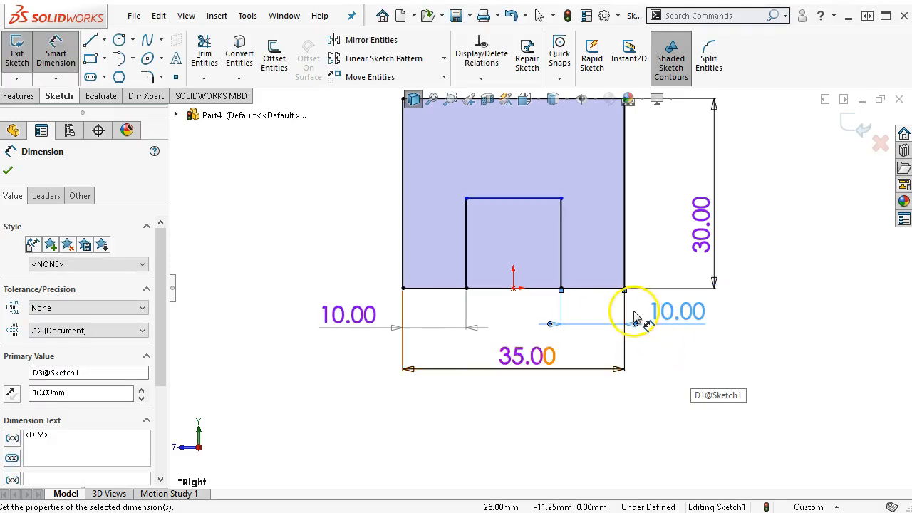
Dimension the notch's left side at 20 mm high
click(470, 251)
click(342, 253)
key(Return)
text(20)
key(Return)
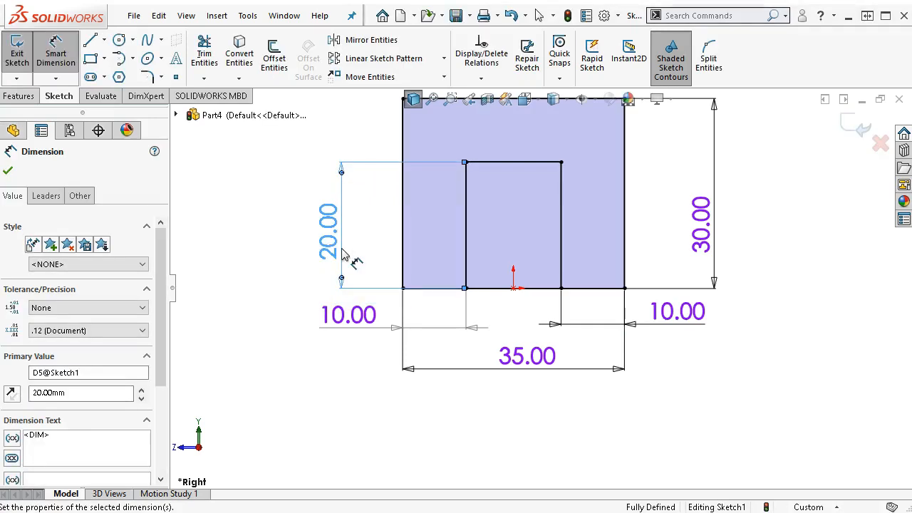
Extrude the profile region outside the notch 80 mm using the Mid Plane end condition
scroll(549, 306, down, 3)
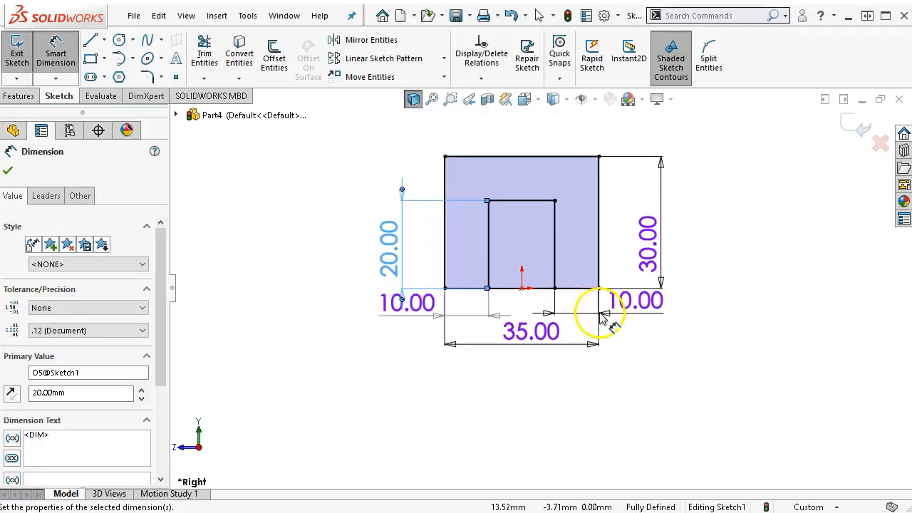
click(18, 95)
click(40, 57)
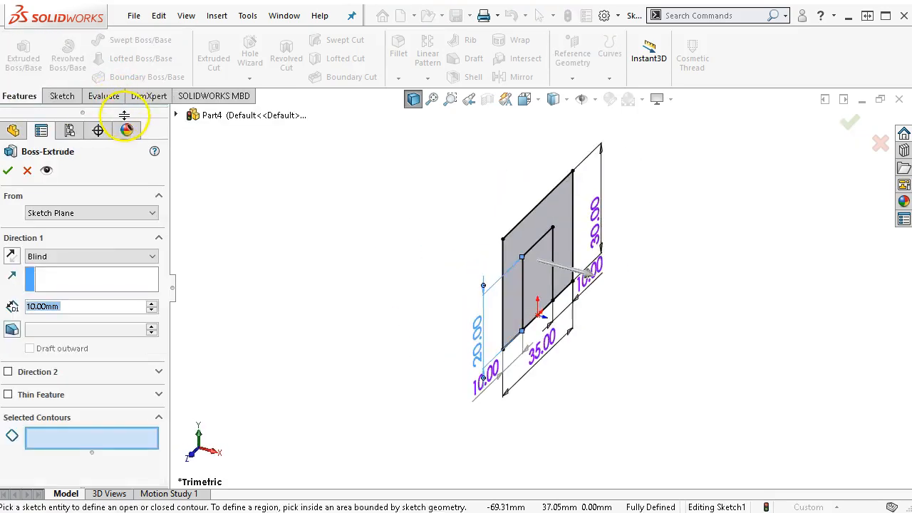
click(562, 215)
click(37, 257)
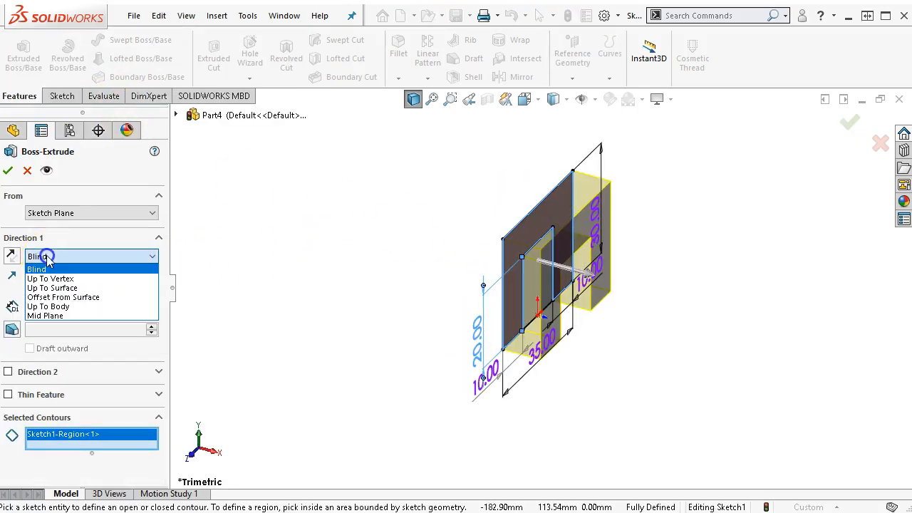
click(57, 319)
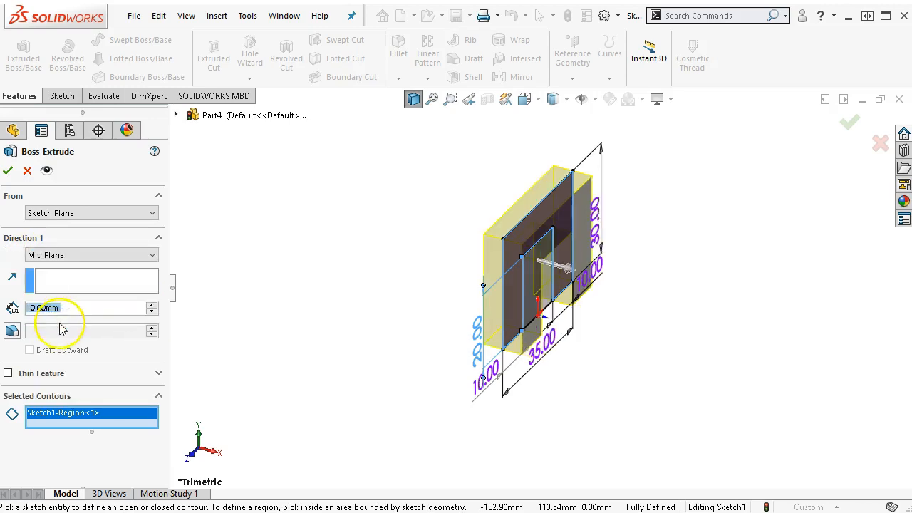
click(64, 308)
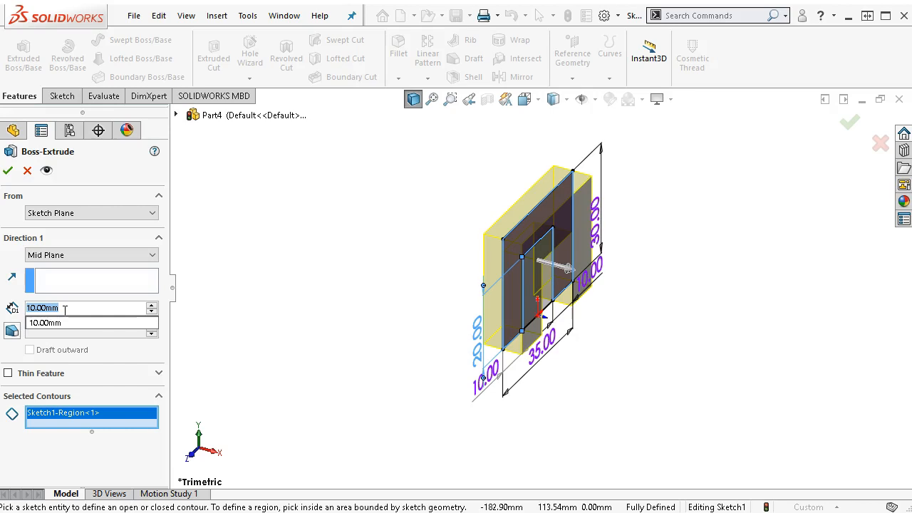
text(80)
key(Return)
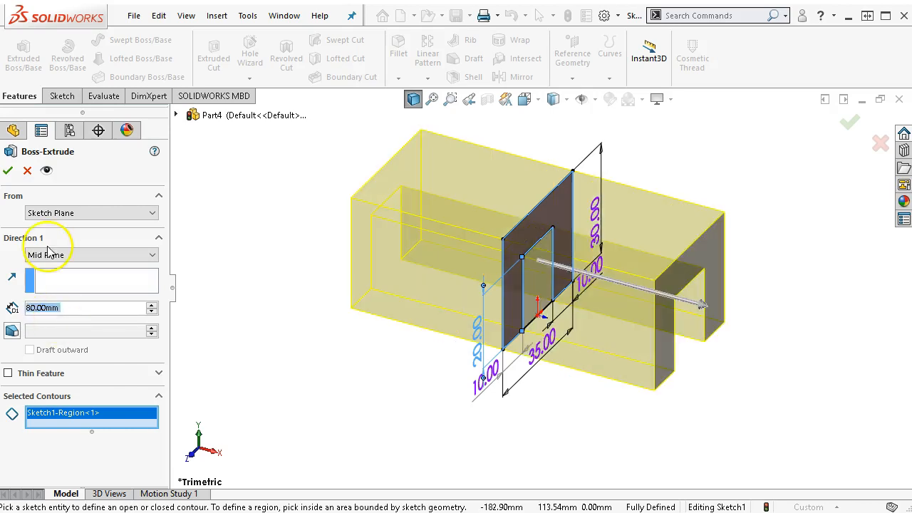
click(9, 173)
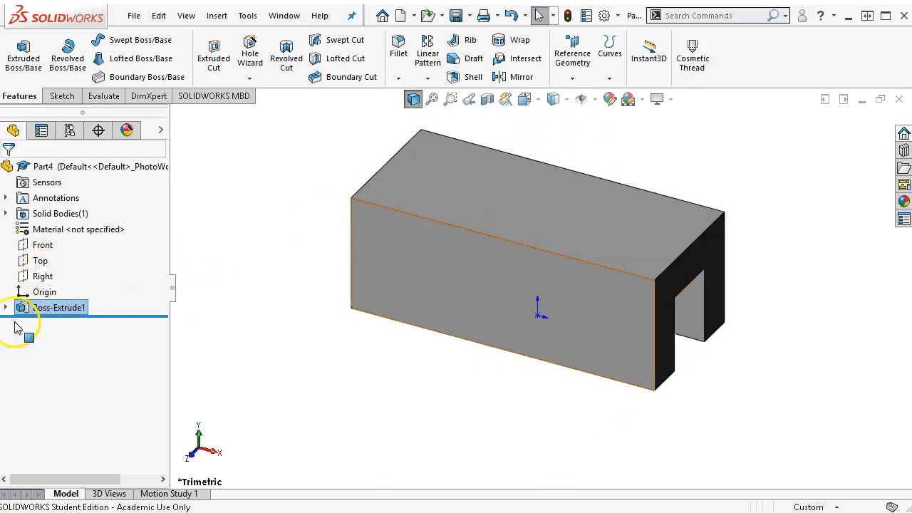
On the Right plane, sketch a closed four-line profile spanning the block's top edge, with a right side about 3.7 mm long and a sloped lower edge
click(37, 278)
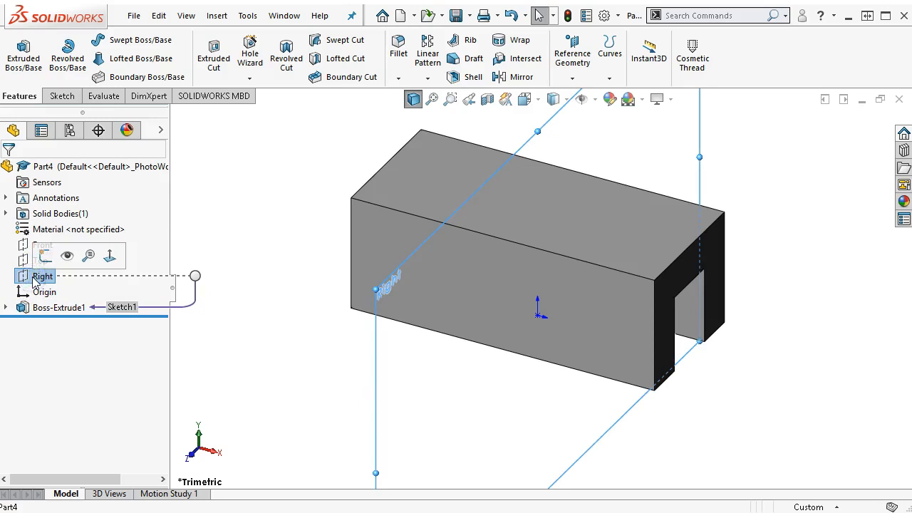
click(41, 259)
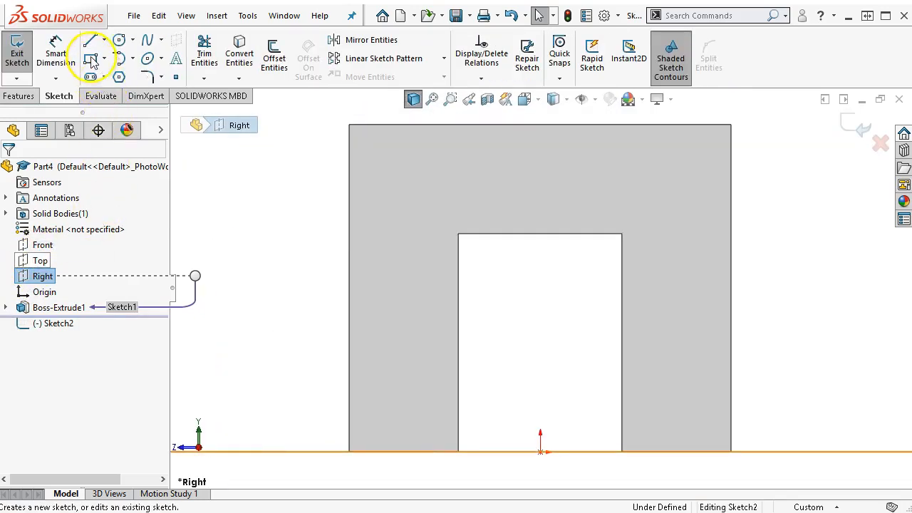
click(89, 41)
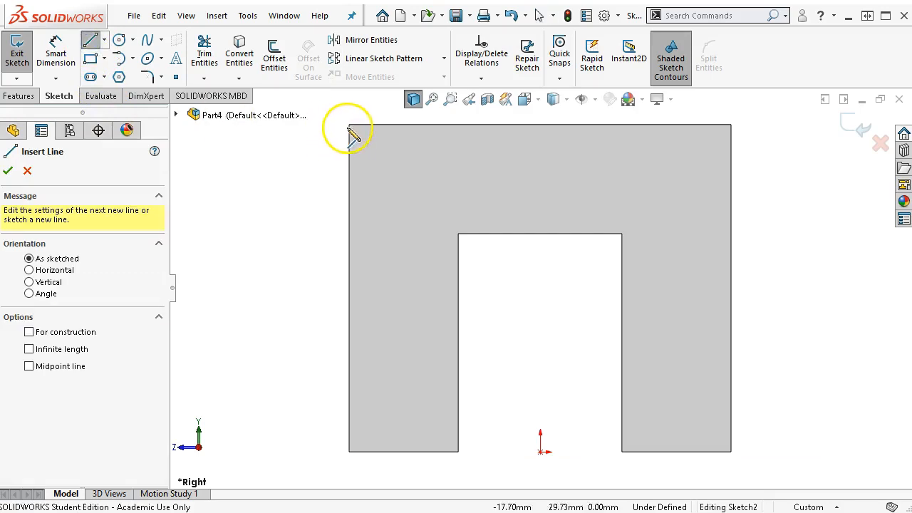
drag(349, 126, 730, 126)
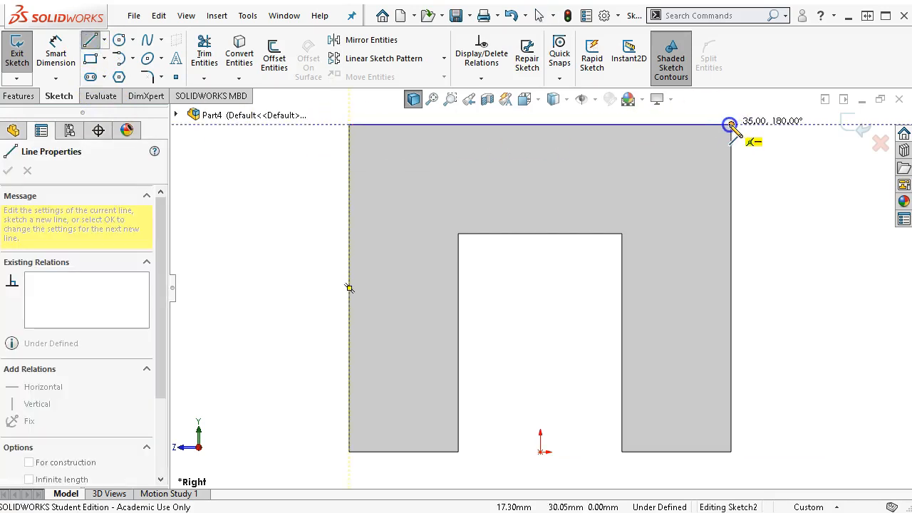
click(731, 124)
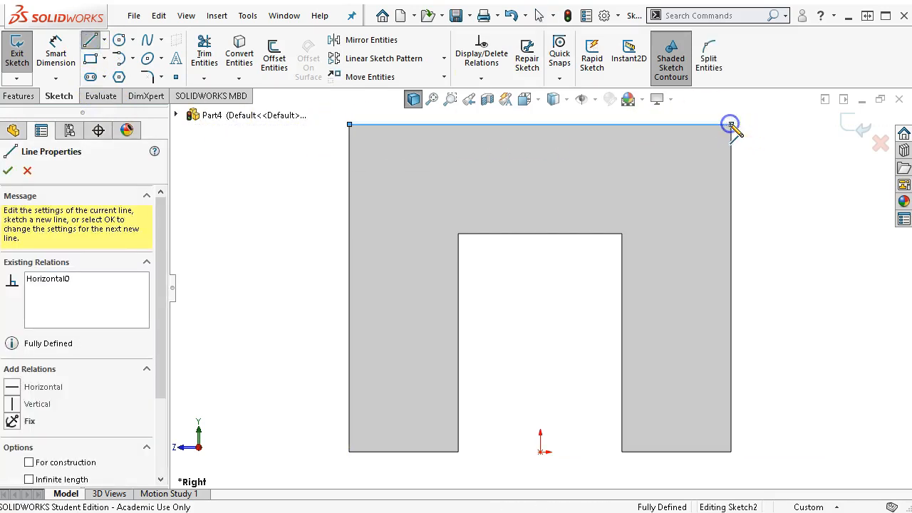
click(731, 165)
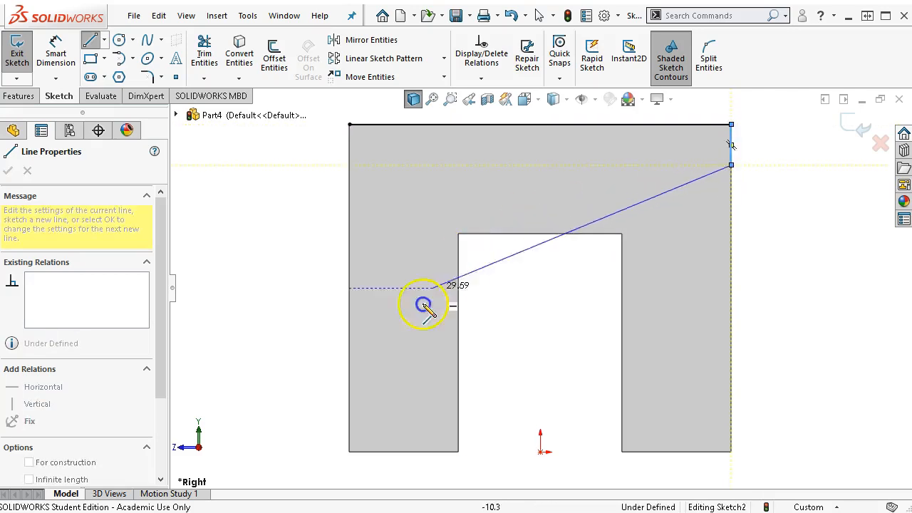
click(349, 393)
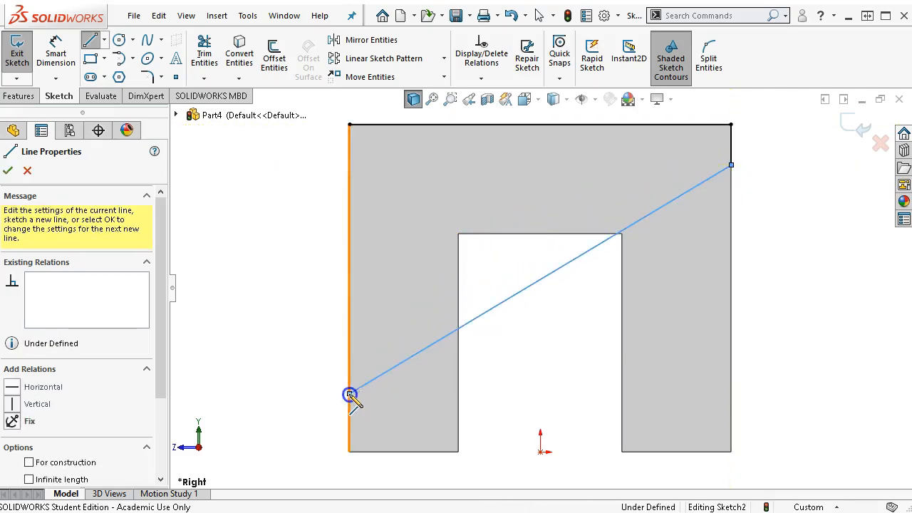
click(349, 125)
Dimension the short vertical line at the profile's right side at 5 mm
right_click(781, 227)
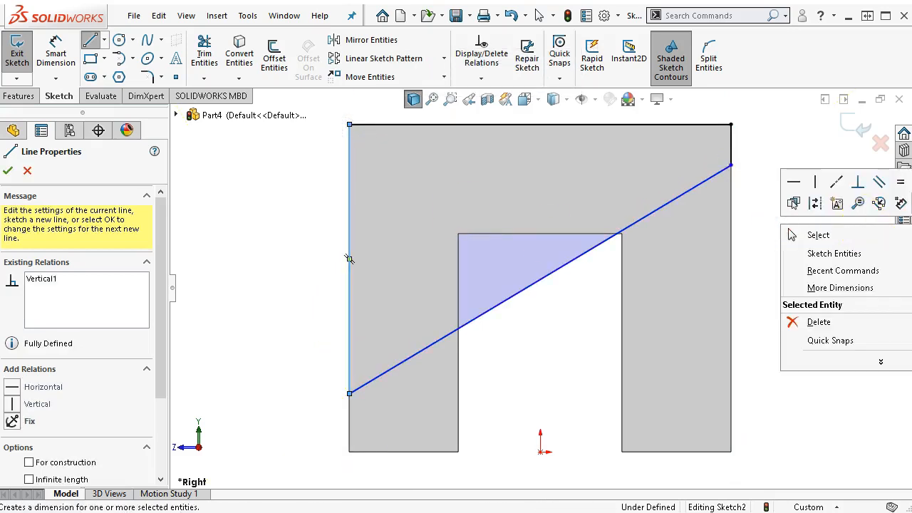
click(819, 203)
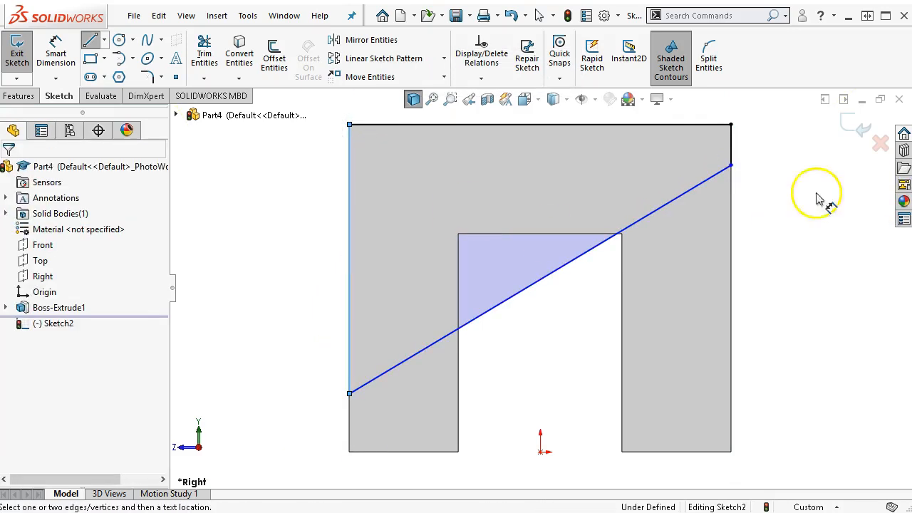
click(734, 153)
click(778, 212)
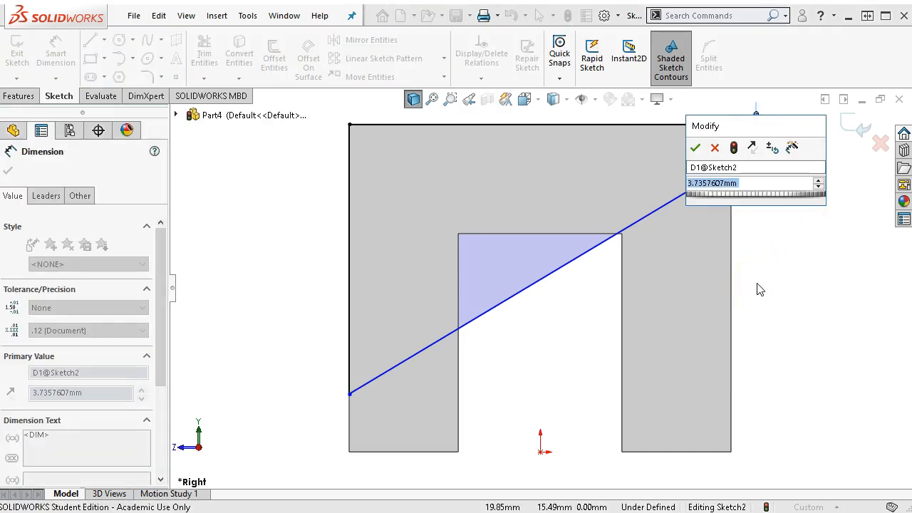
text(5)
key(Return)
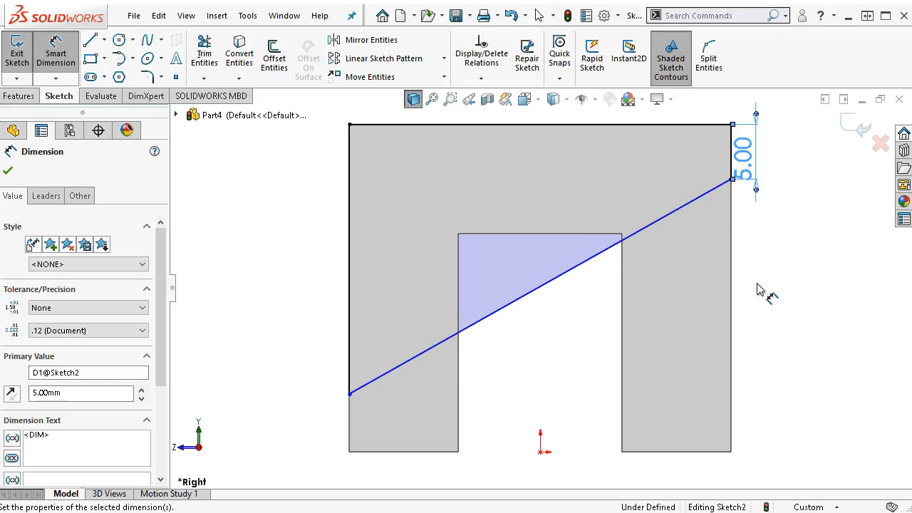
Dimension the sloped line's lower endpoint at 5 mm above the block's bottom edge
click(361, 454)
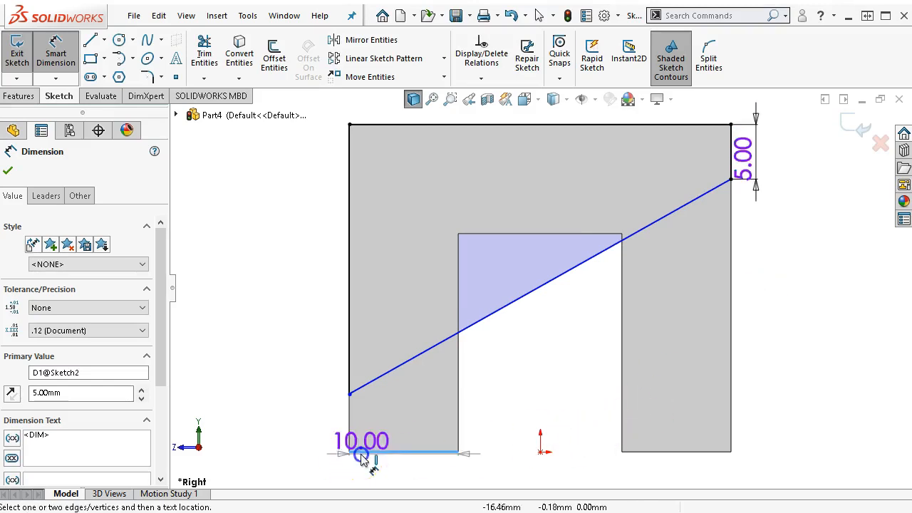
click(349, 393)
click(314, 431)
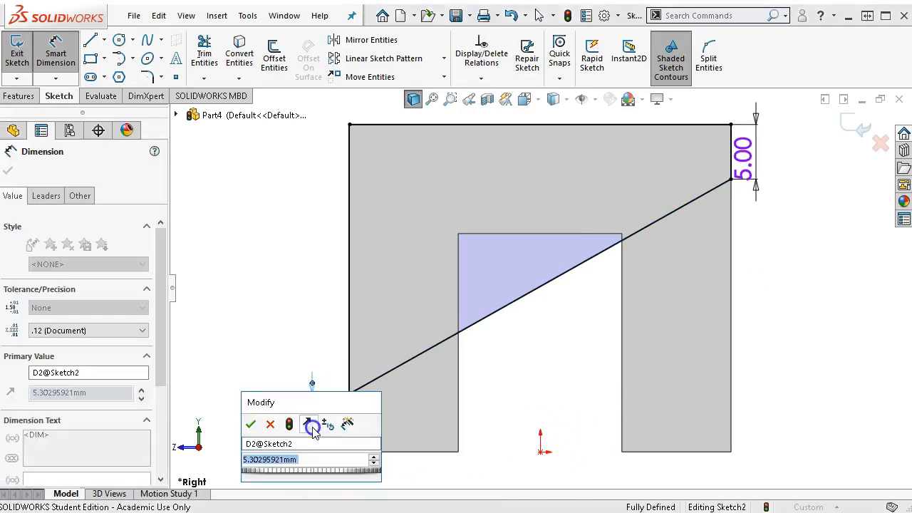
text(5)
key(Return)
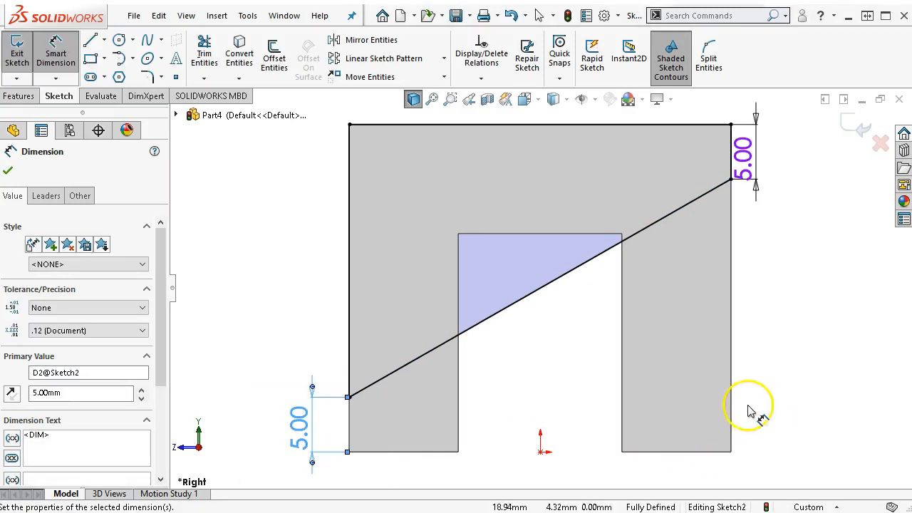
right_click(562, 359)
click(599, 400)
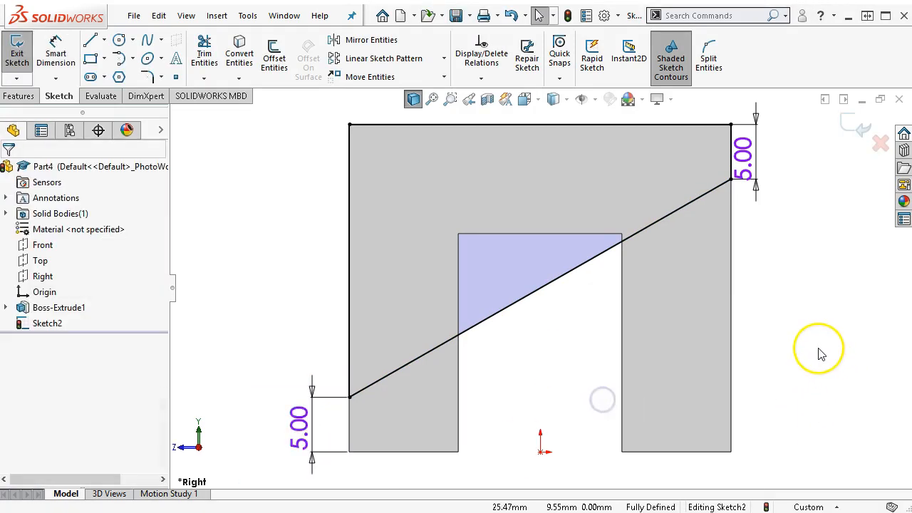
click(810, 349)
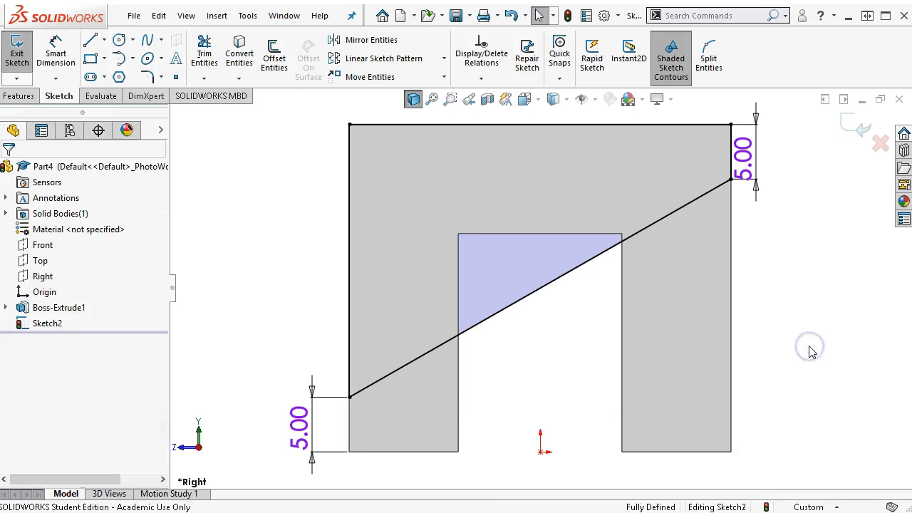
Start an extruded cut of the sloped profile with the Offset From Surface end condition, referencing the block's far notched end face
key(ctrl+7)
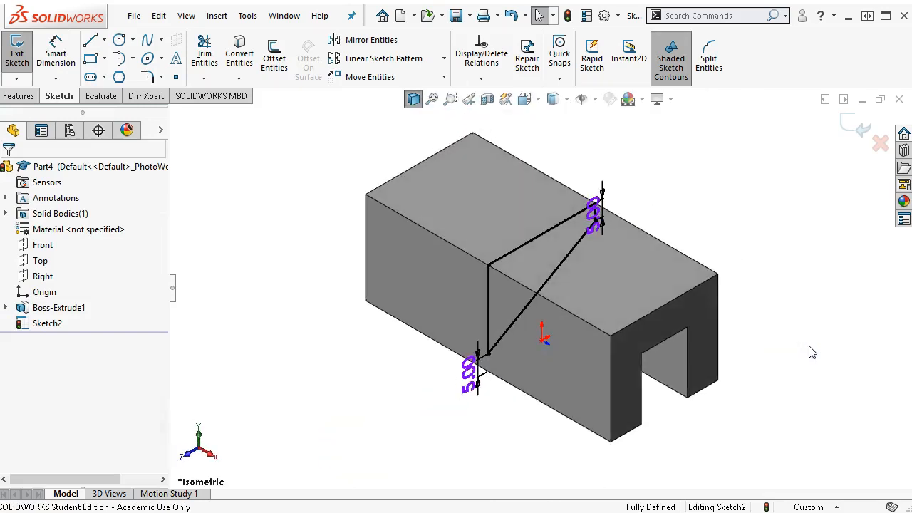
click(16, 104)
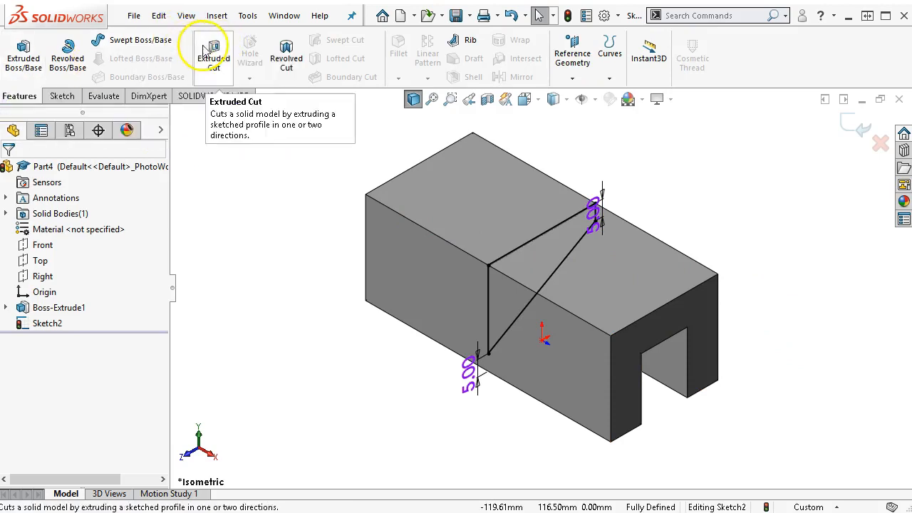
click(214, 56)
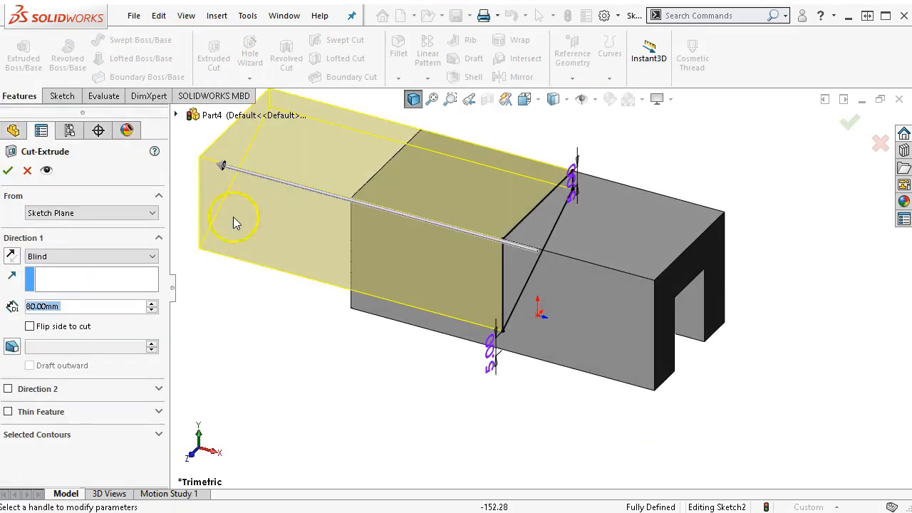
click(92, 258)
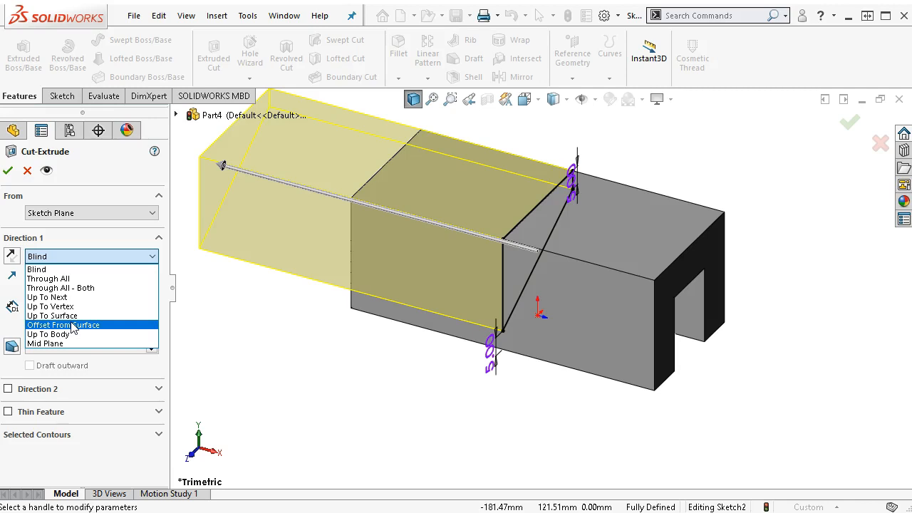
click(65, 347)
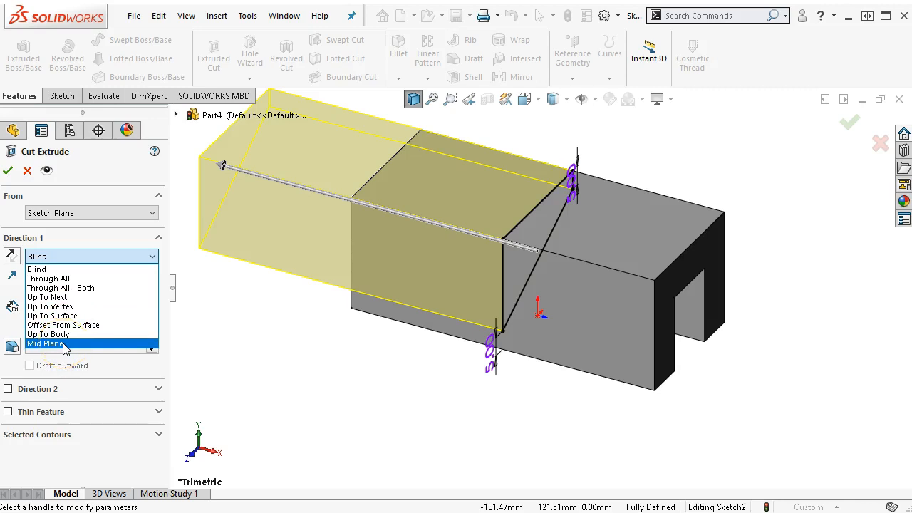
click(68, 269)
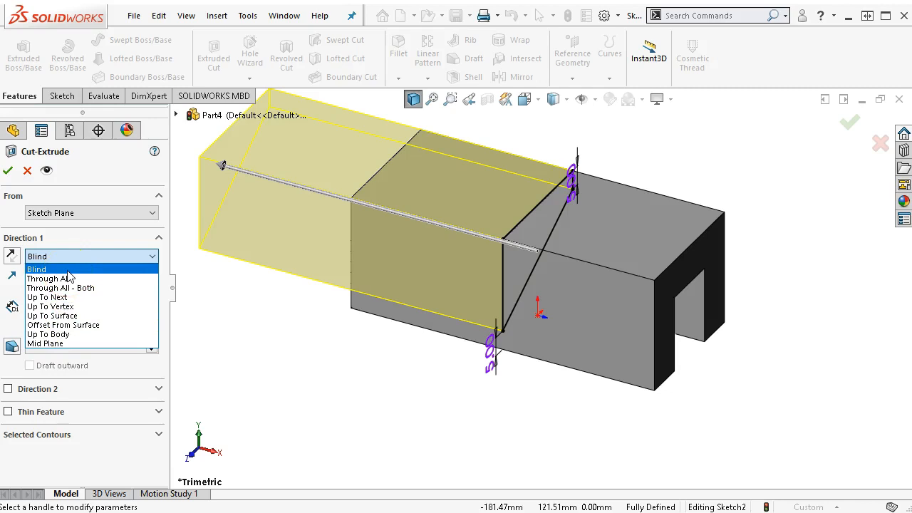
click(84, 326)
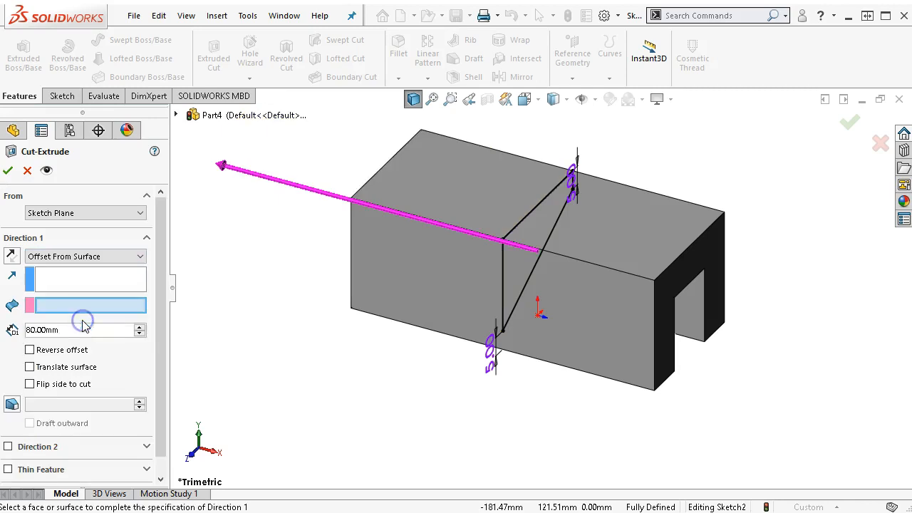
middle_drag(261, 310, 346, 378)
click(415, 207)
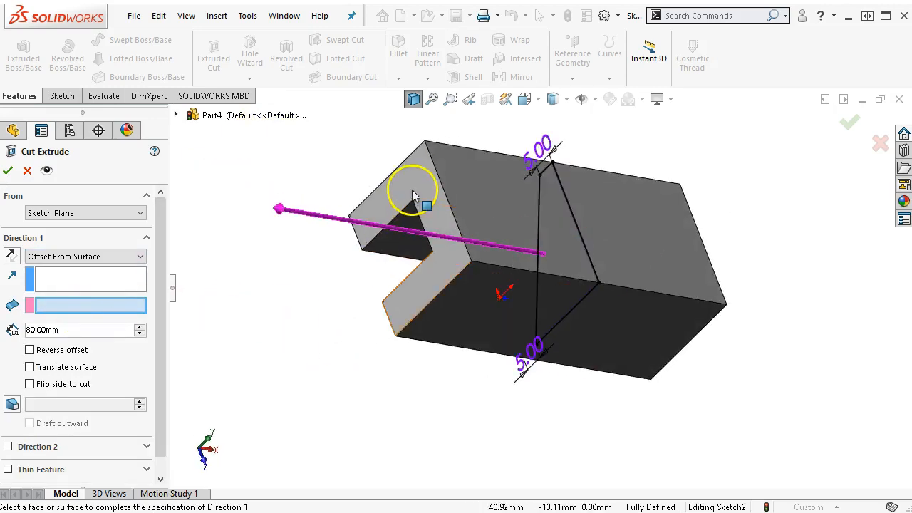
middle_drag(441, 430, 358, 332)
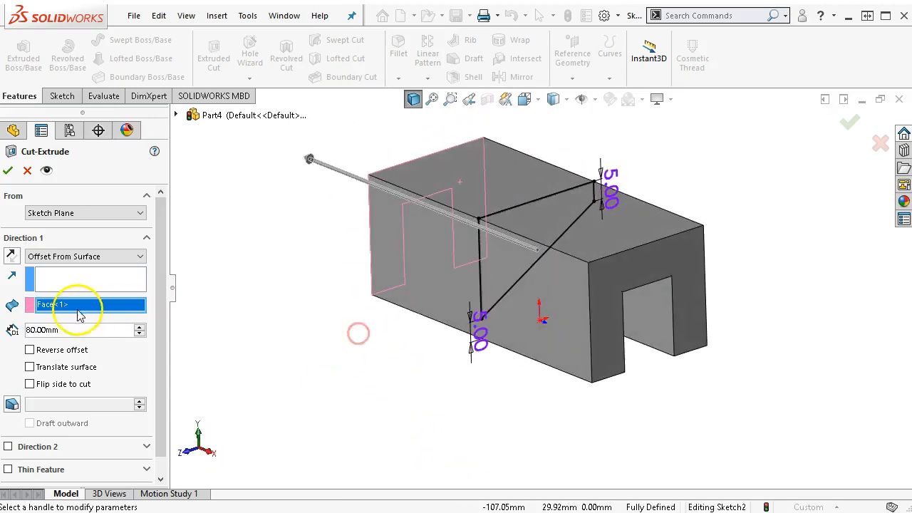
Set the cut's offset distance from the selected end face to 20 mm
click(70, 332)
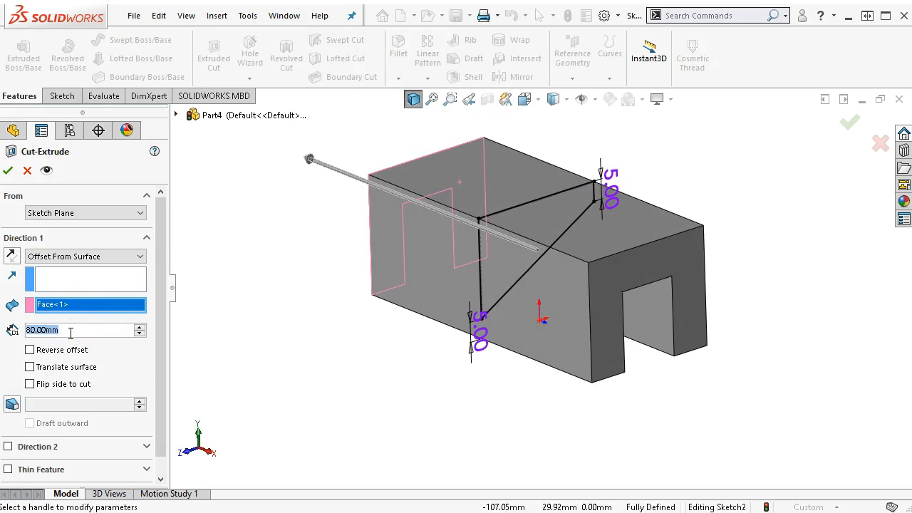
text(2)
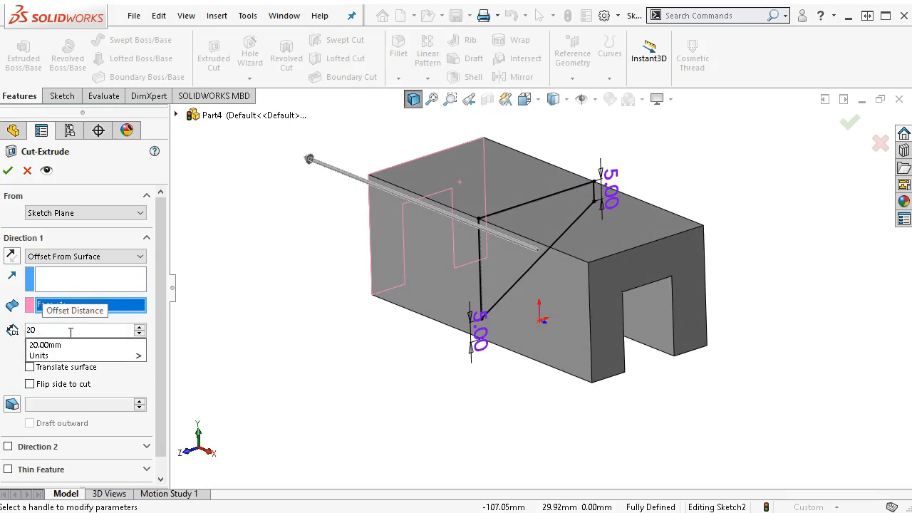
text(0)
key(Return)
middle_drag(206, 305, 236, 335)
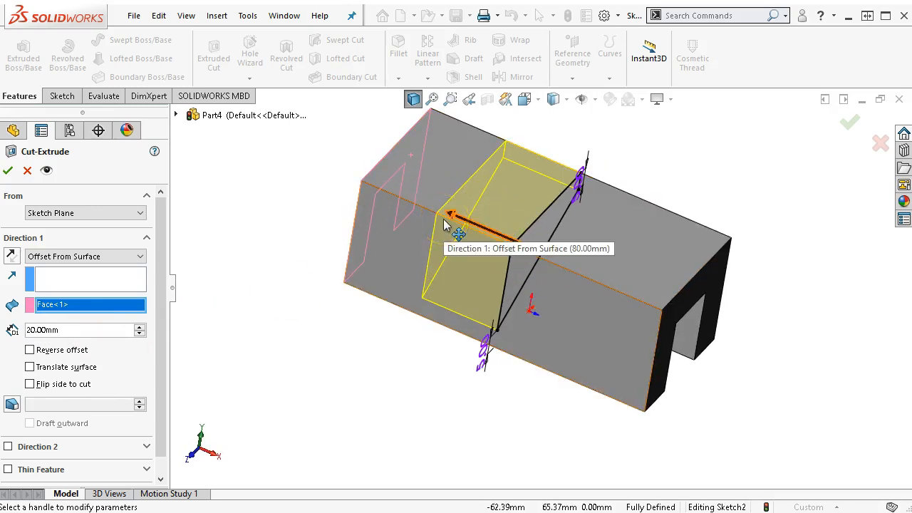
Try reversing the cut's offset from the selected end face
click(29, 350)
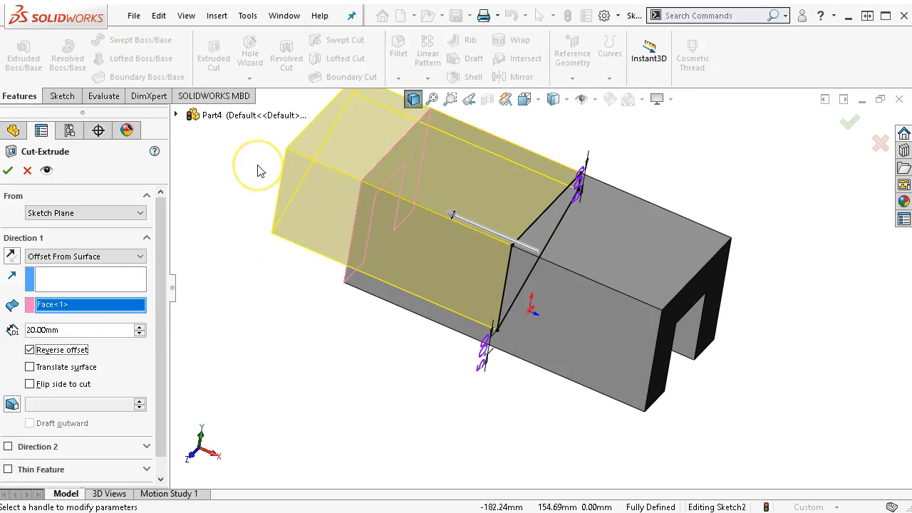
click(29, 351)
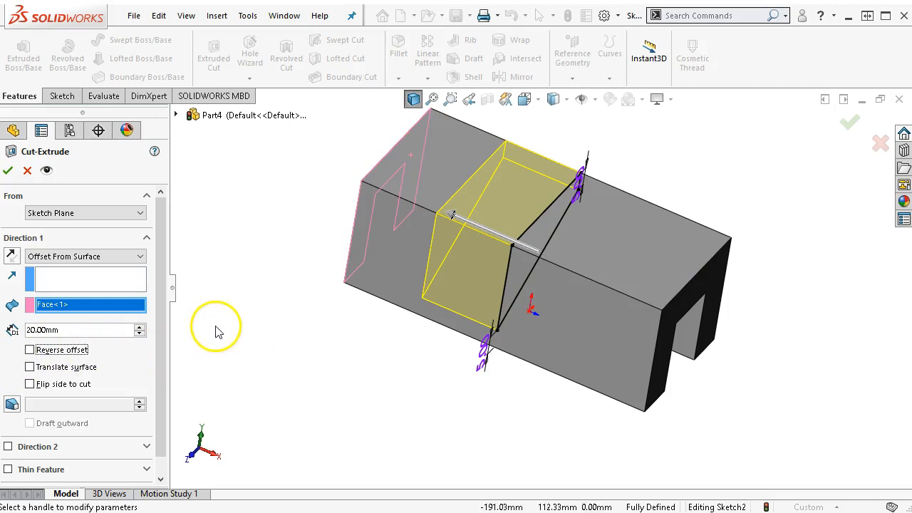
mouse_move(163, 233)
mouse_down()
mouse_move(163, 255)
mouse_move(164, 236)
mouse_up()
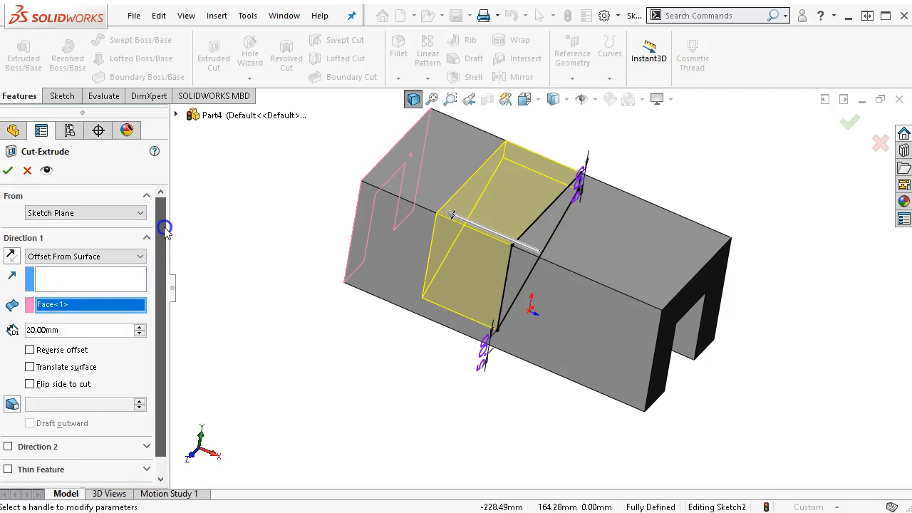
click(141, 258)
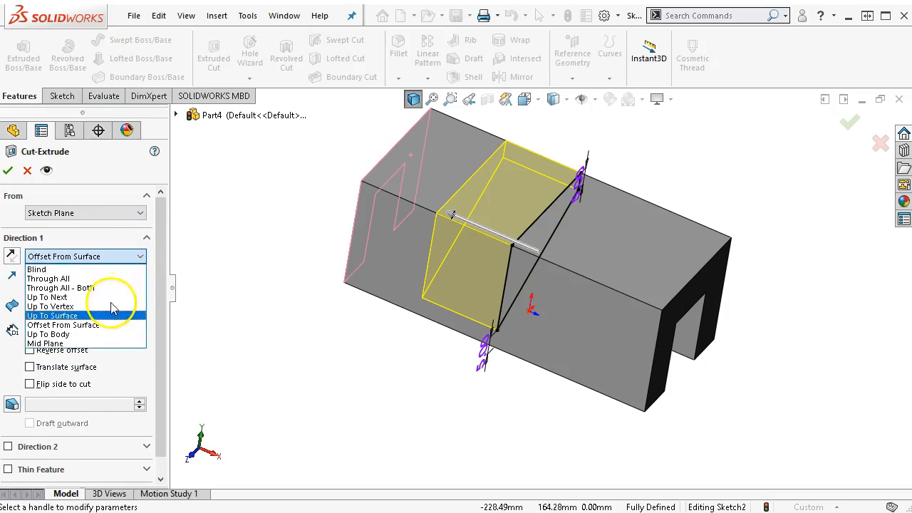
click(62, 326)
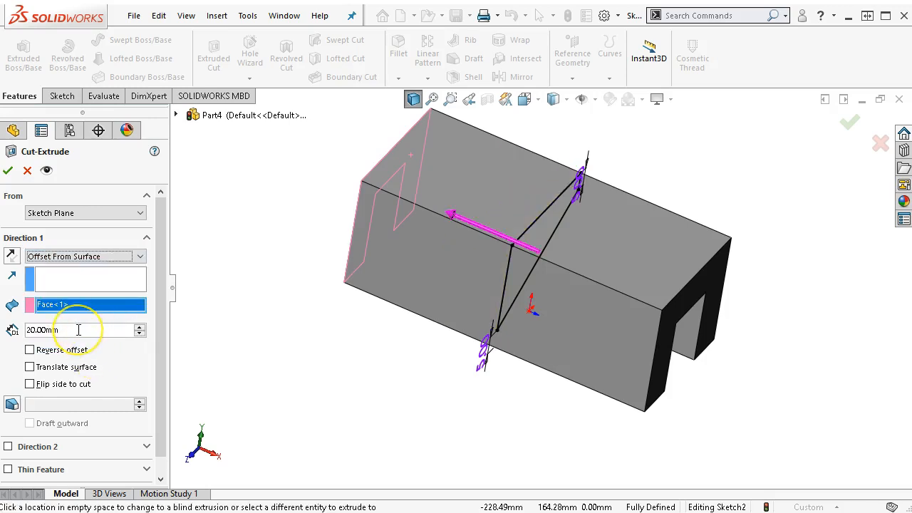
click(85, 258)
click(85, 259)
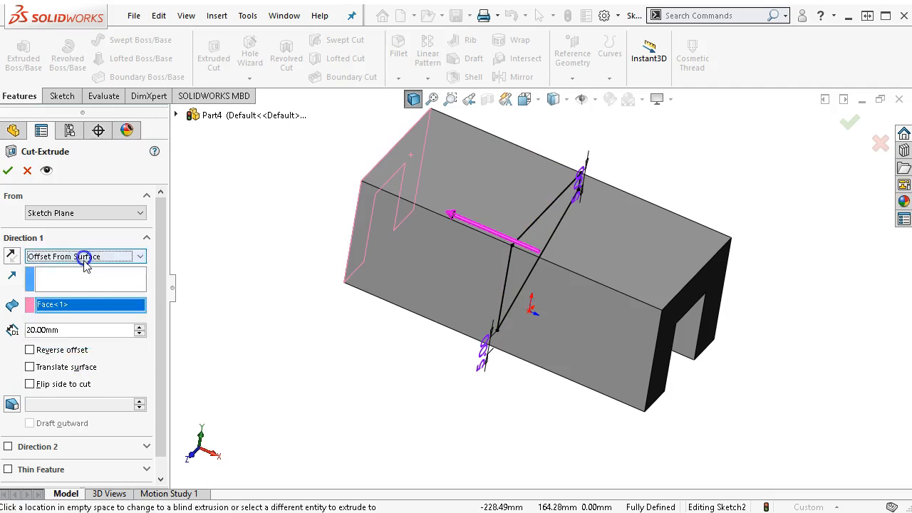
click(79, 329)
Enable the cut's second direction with the Offset From Surface end condition, referencing the opposite notched end face
middle_drag(157, 180, 384, 338)
click(138, 331)
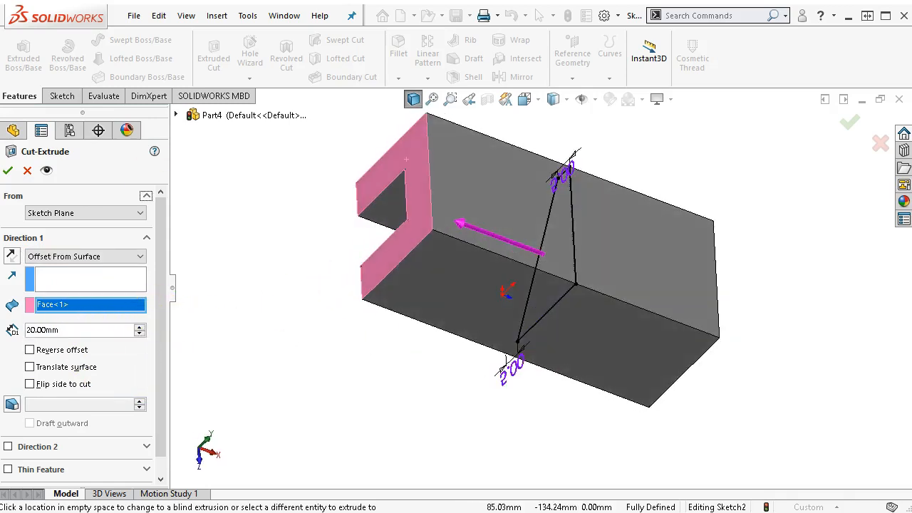
middle_drag(163, 349, 201, 211)
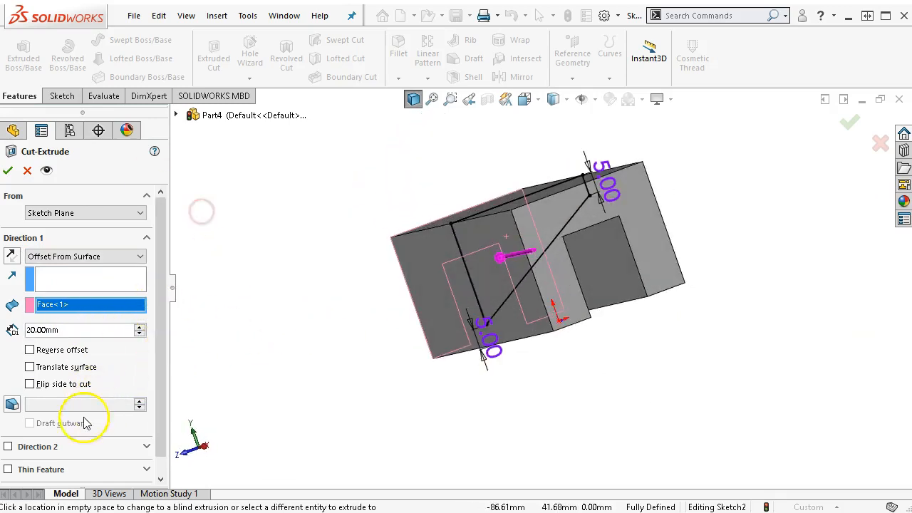
click(7, 447)
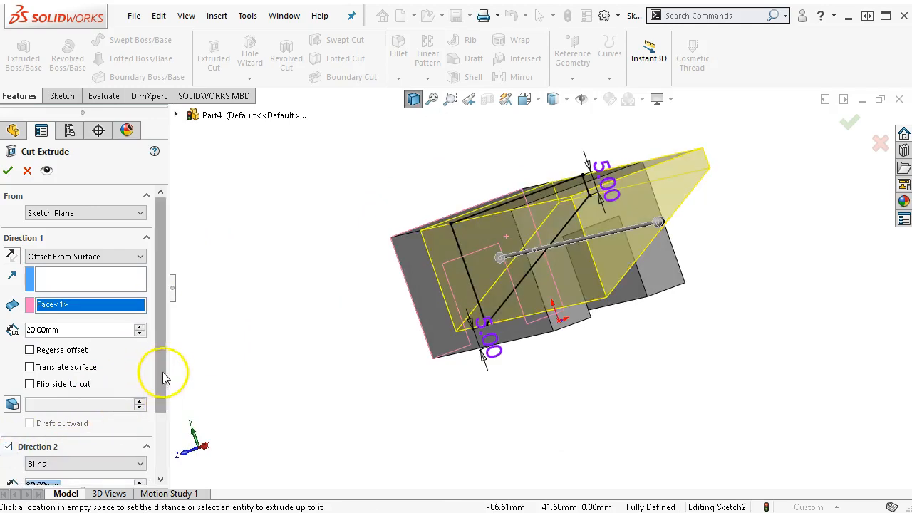
click(163, 472)
click(114, 381)
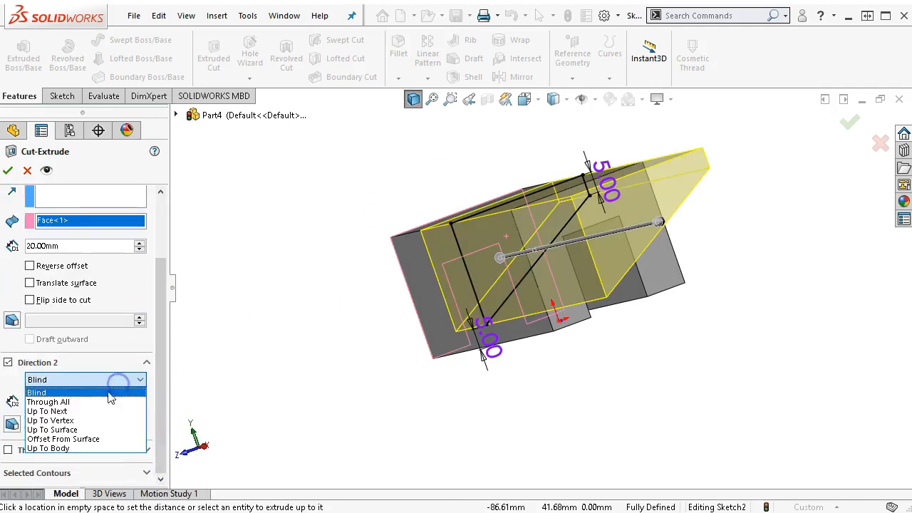
click(96, 439)
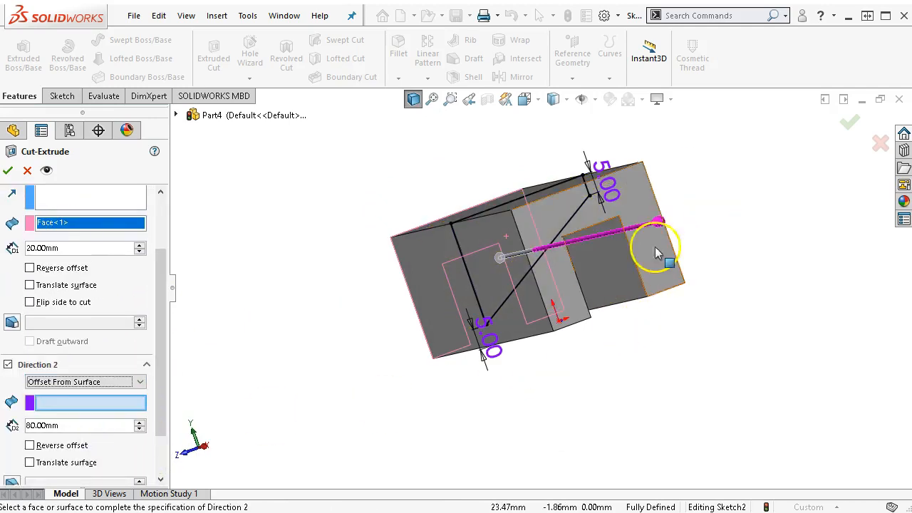
click(646, 262)
Set the second direction's offset distance to 20 mm and complete the cut
click(118, 423)
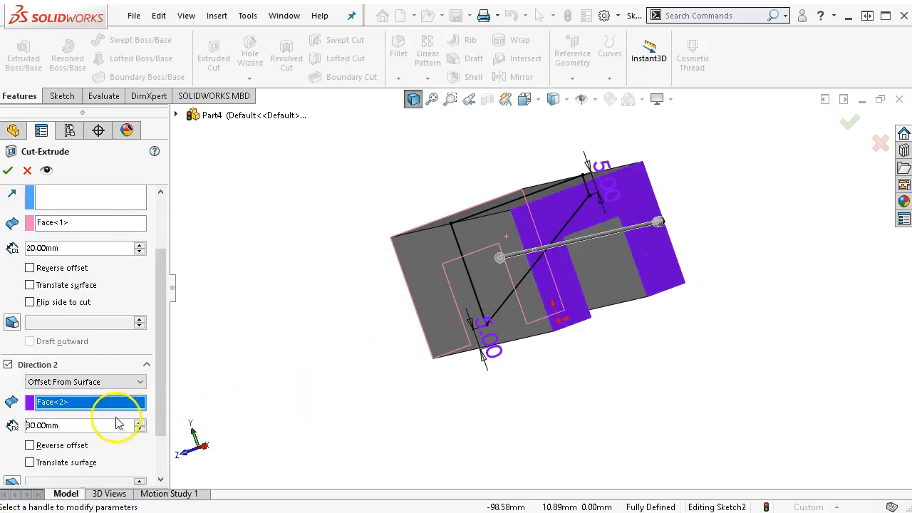
text(20)
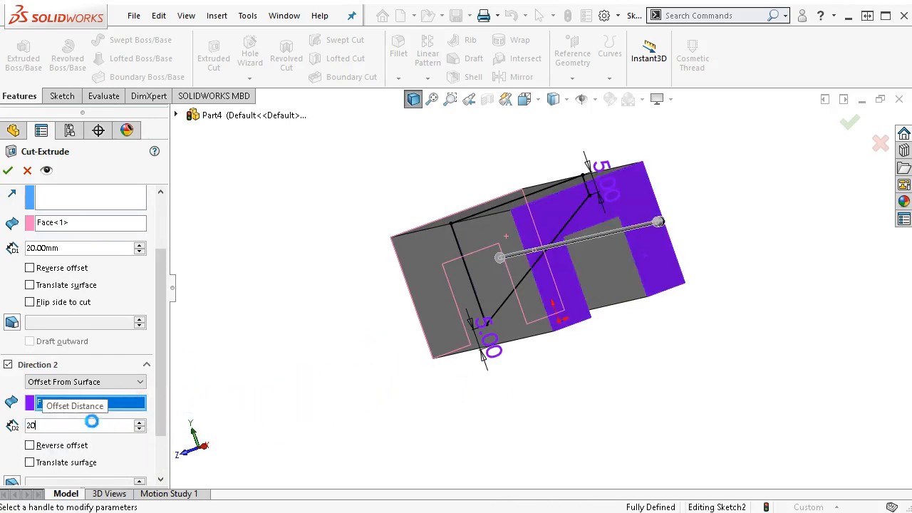
key(Return)
middle_drag(326, 376, 437, 367)
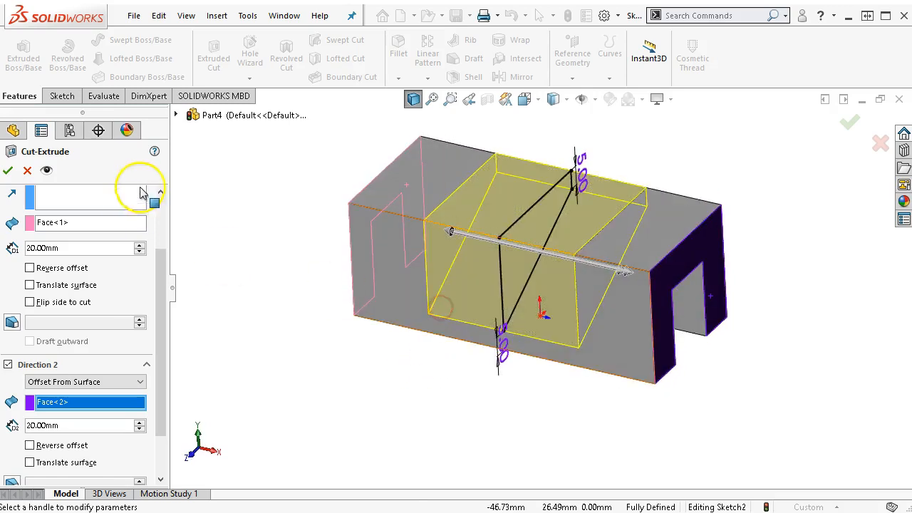
click(8, 170)
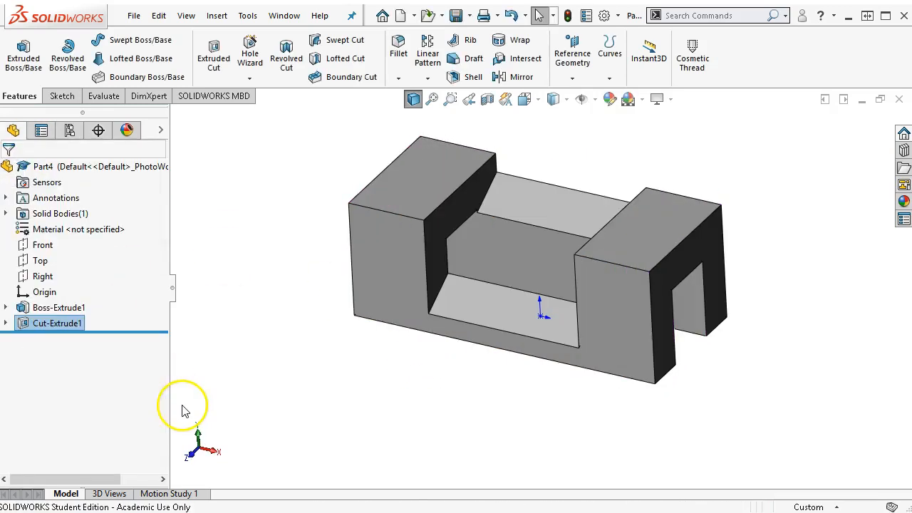
click(235, 347)
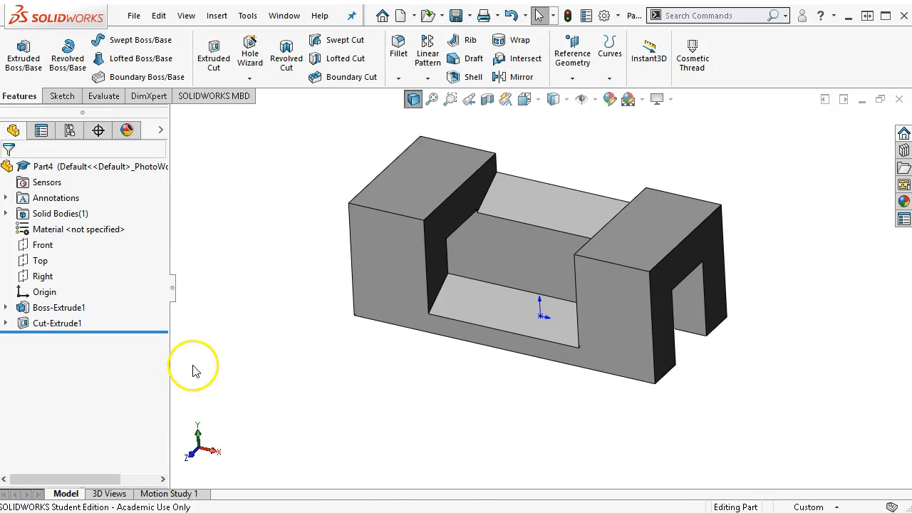
right_click(47, 323)
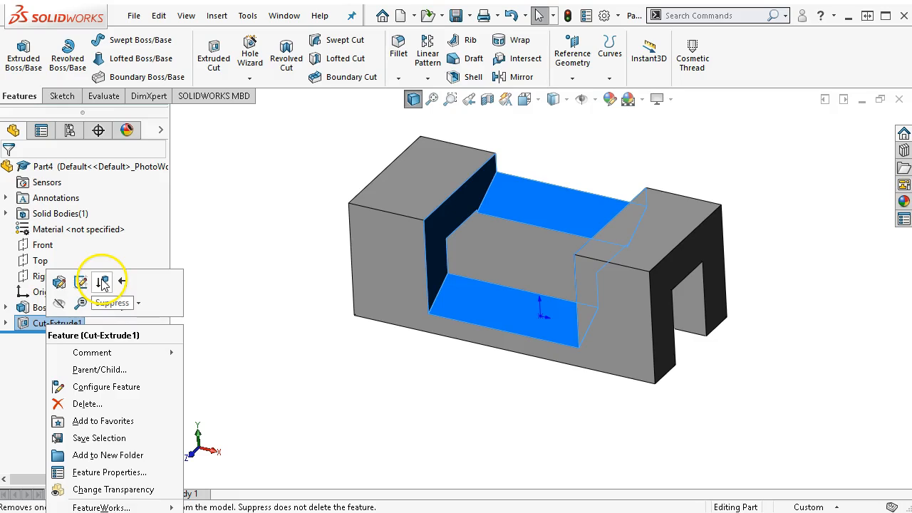
click(60, 303)
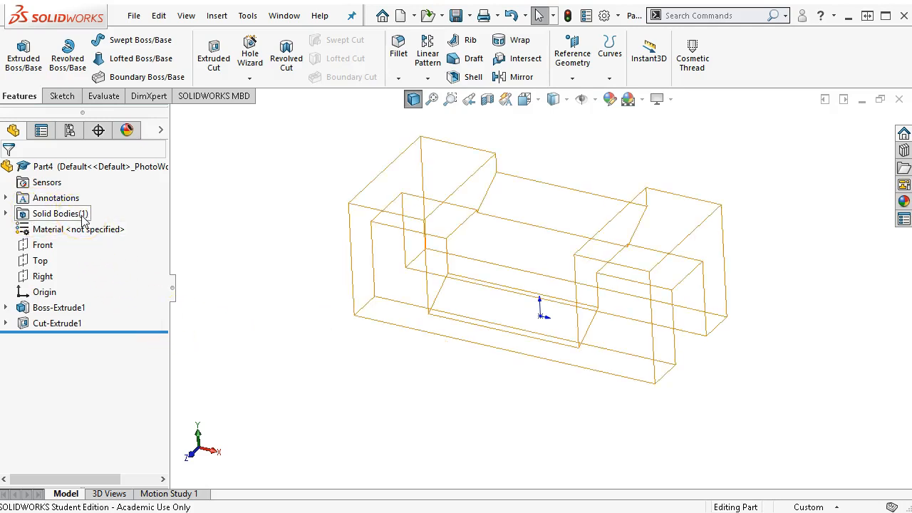
right_click(58, 328)
click(69, 303)
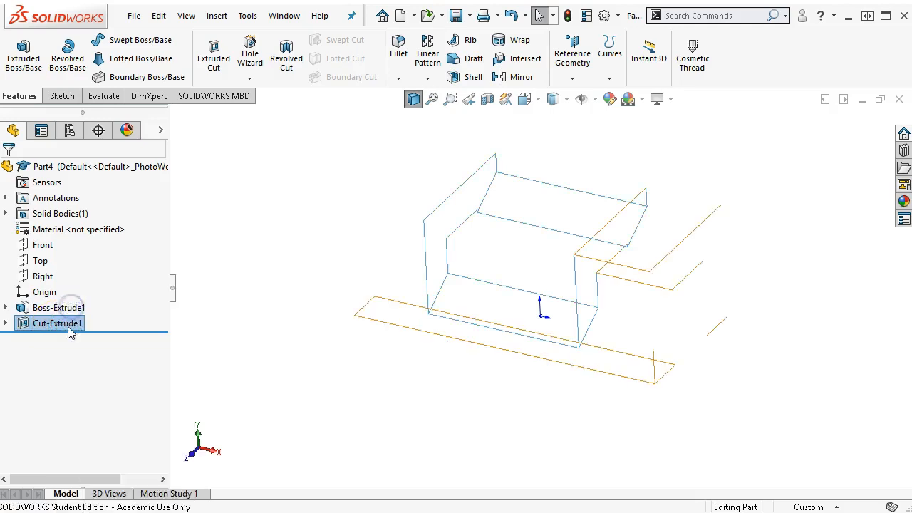
Suppress the sloped extruded cut and start a new sketch on the Right plane
right_click(40, 326)
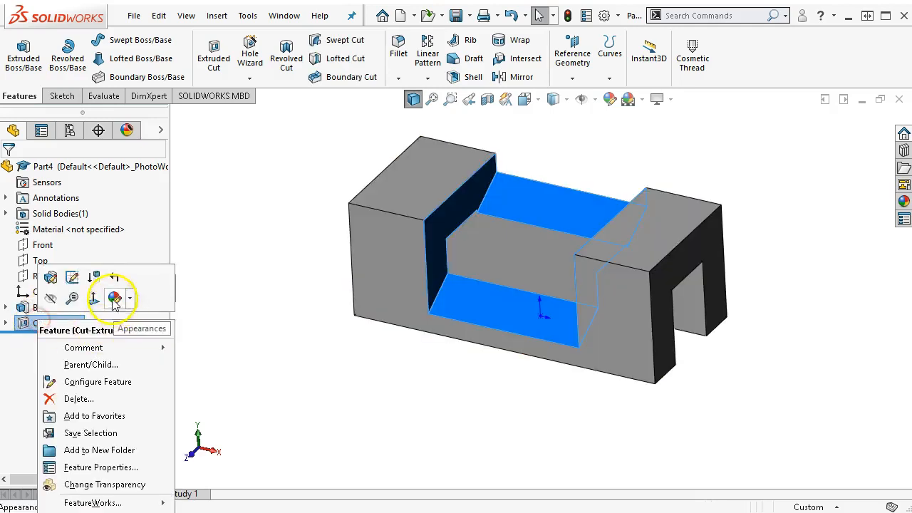
click(95, 283)
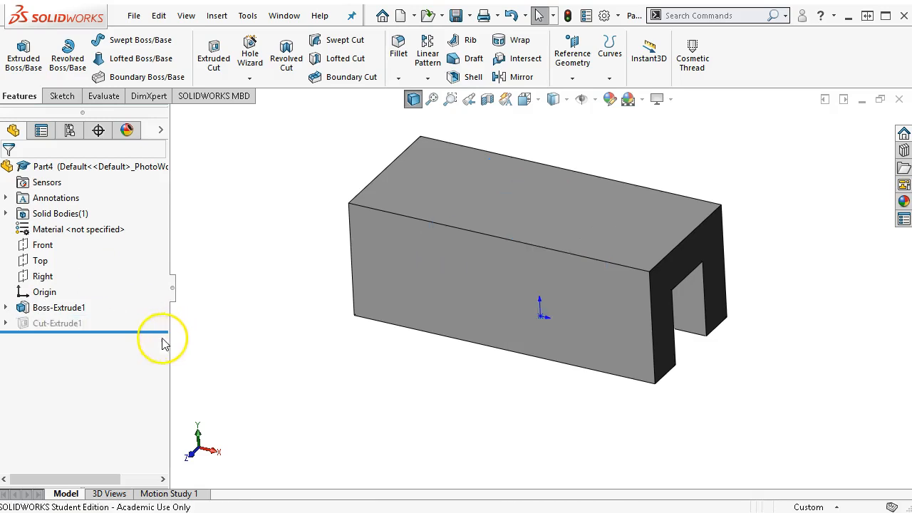
click(43, 277)
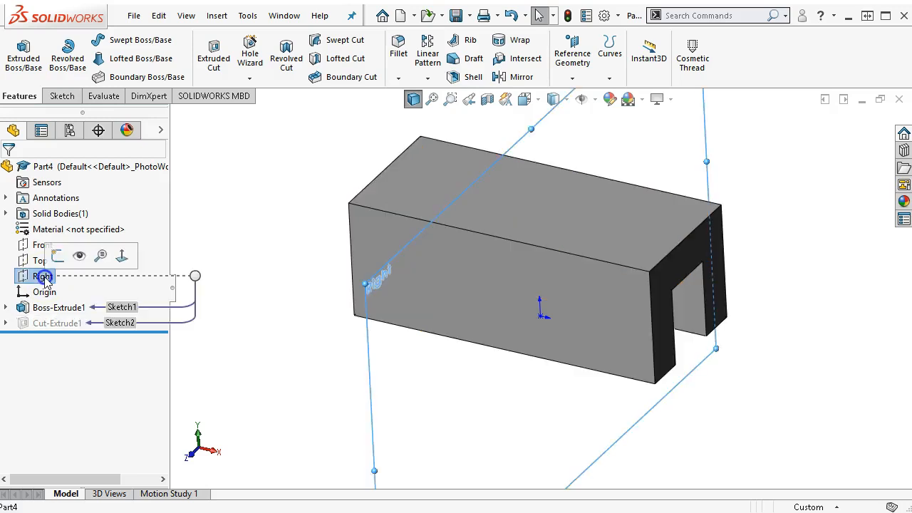
click(51, 255)
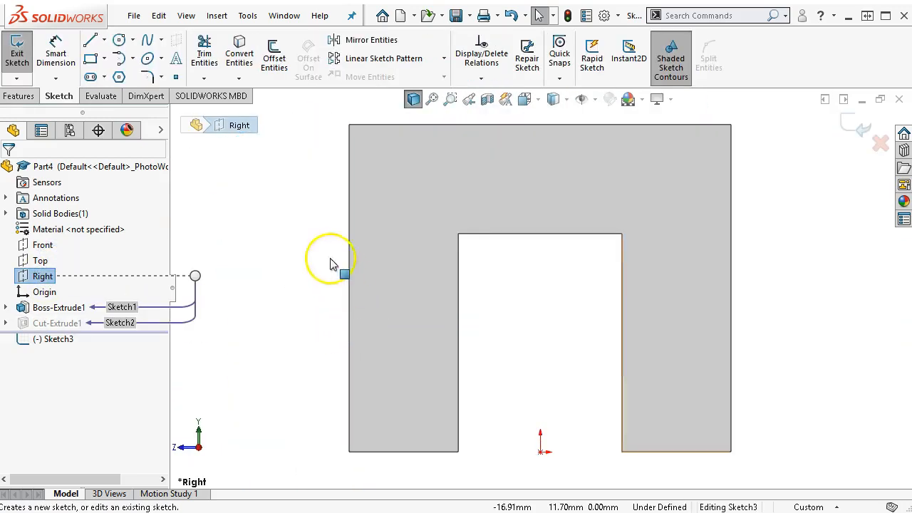
Convert the block's top and left edges into sketch lines and shorten the left line to end about 6 mm above the bottom edge
click(545, 126)
ctrl+click(349, 223)
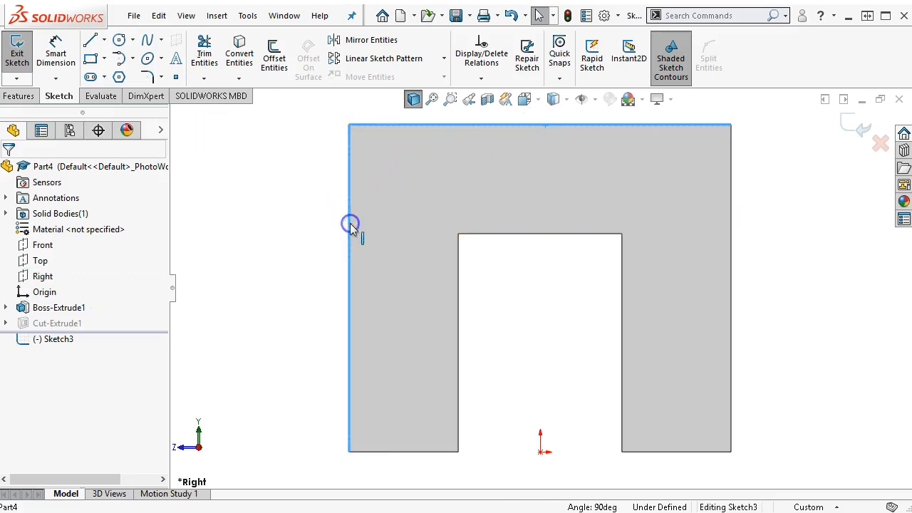
click(239, 57)
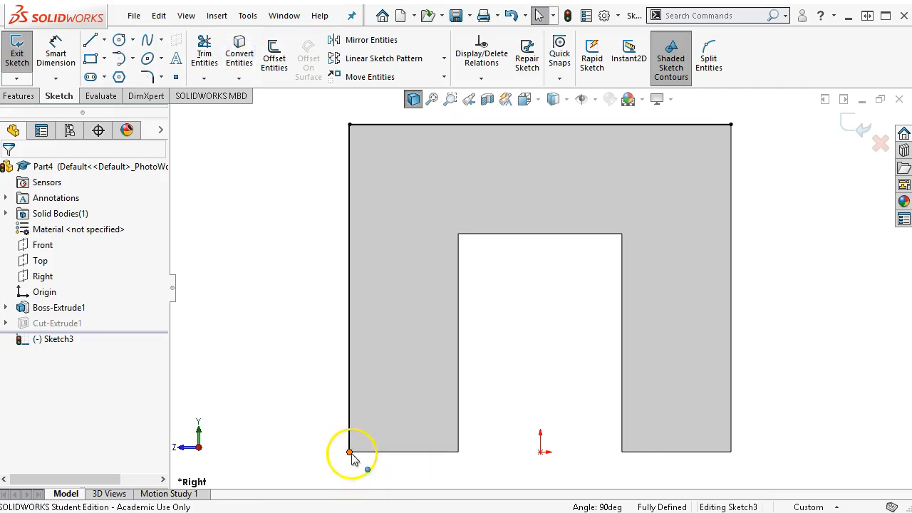
click(349, 418)
click(350, 387)
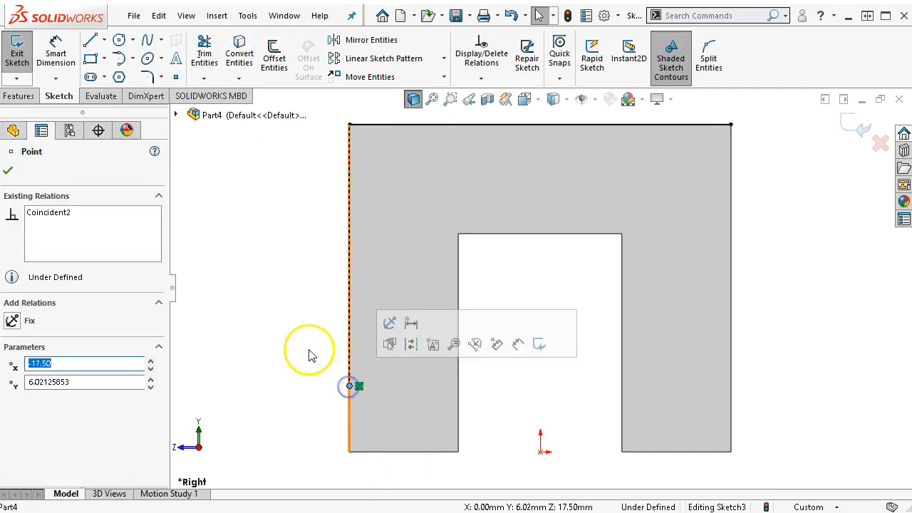
key(Escape)
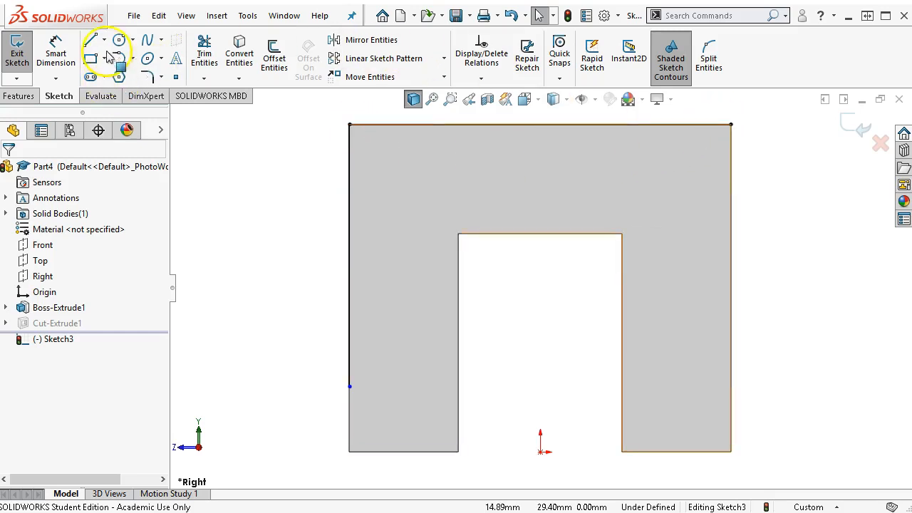
Close the profile with a sloped line from the shortened line's lower end to the block's right edge and a short vertical line to the top corner
click(90, 39)
click(349, 386)
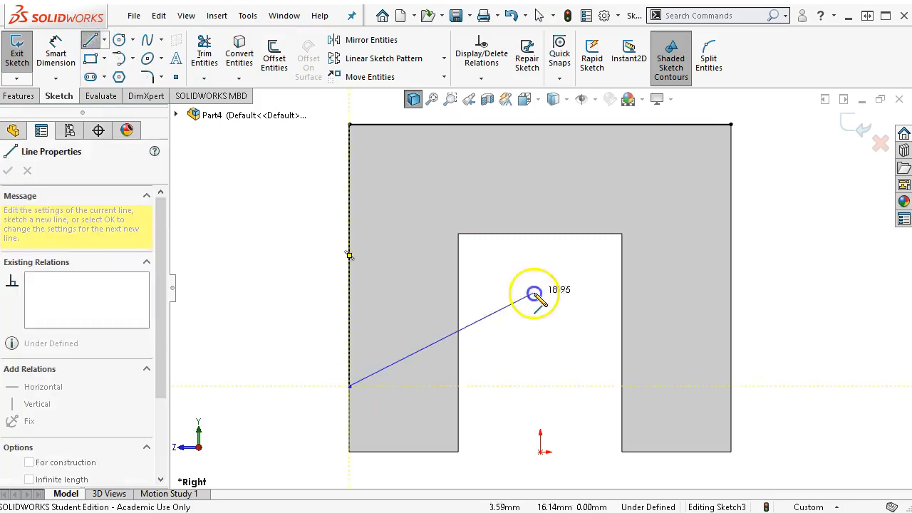
click(731, 169)
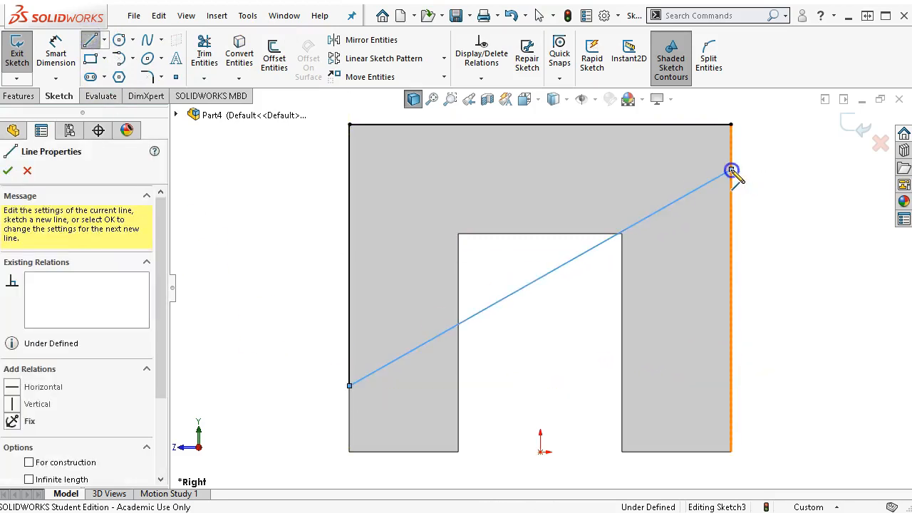
Dimension the new profile's short vertical line on the right edge at 5 mm
right_click(792, 151)
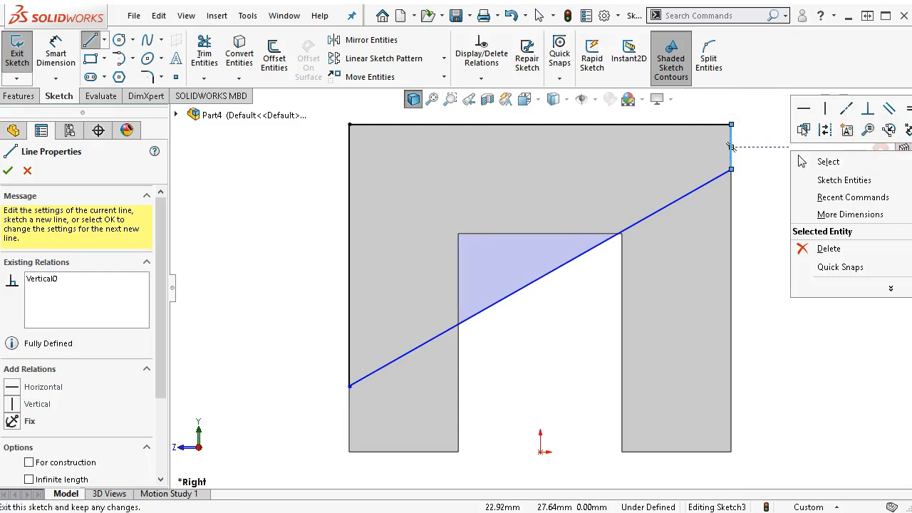
click(907, 132)
click(734, 151)
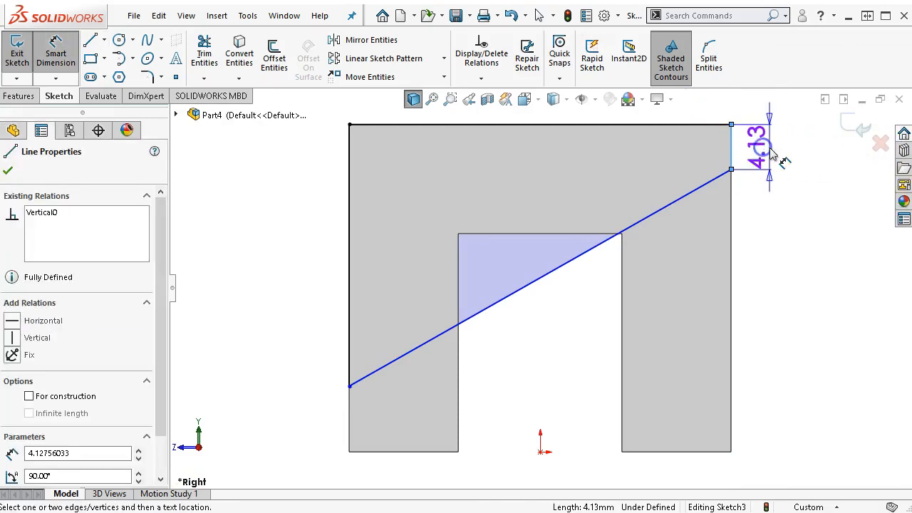
click(784, 159)
text(5)
key(Return)
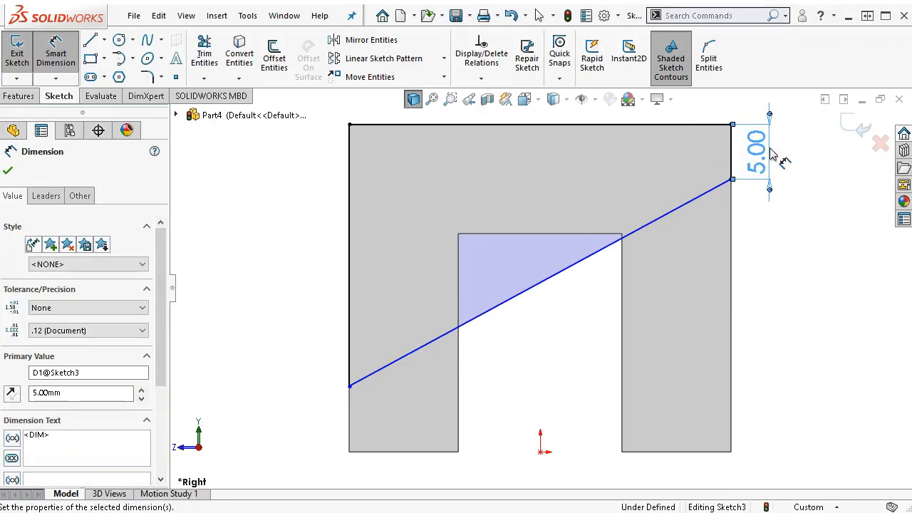
Dimension the new sloped line's lower endpoint at 5 mm above the block's bottom edge
click(371, 451)
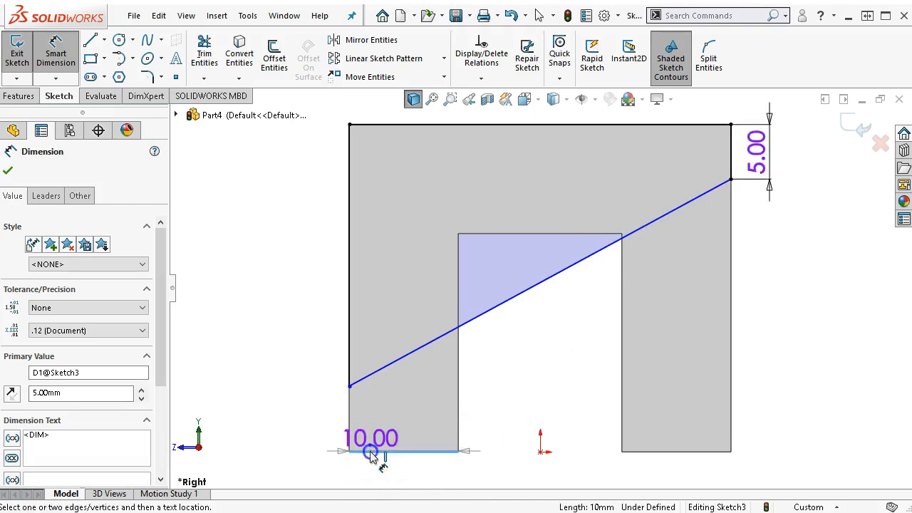
click(349, 386)
click(316, 408)
text(5)
key(Return)
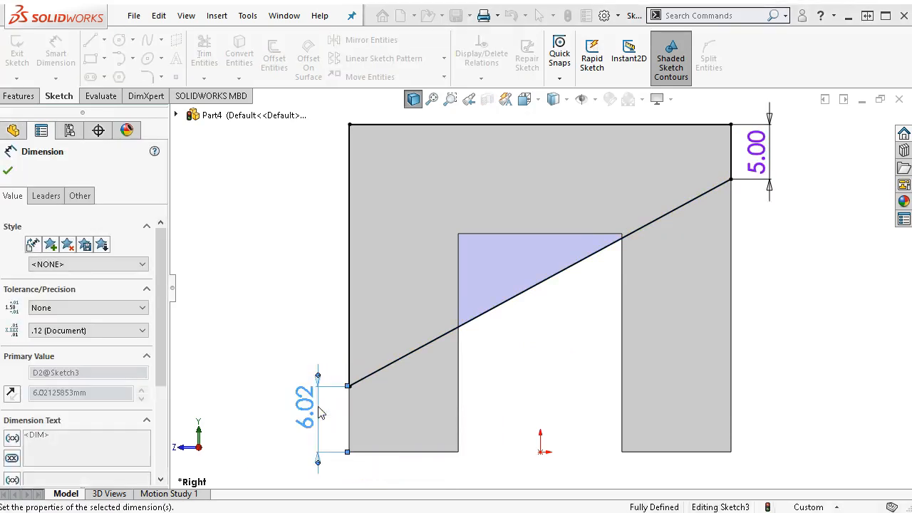
key(ctrl+7)
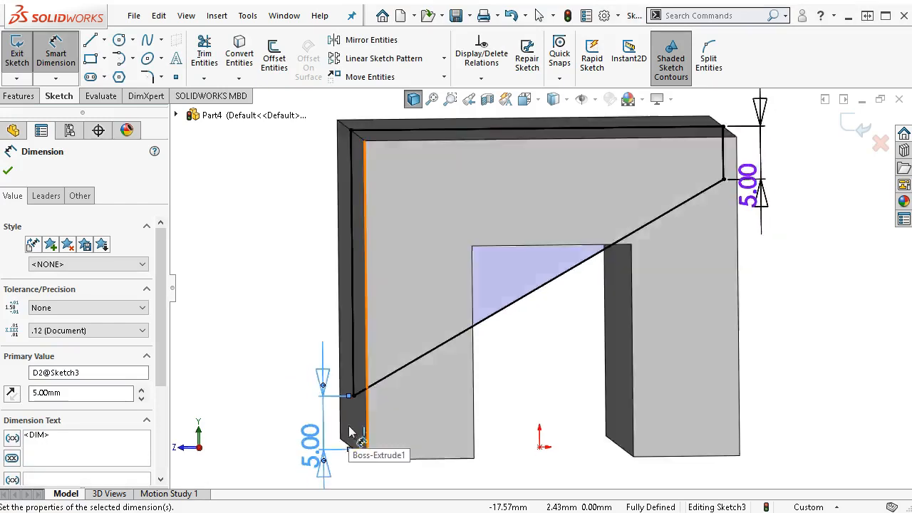
Start an extruded cut from the sloped profile and begin it at a 20 mm offset from the sketch plane
click(21, 96)
click(206, 80)
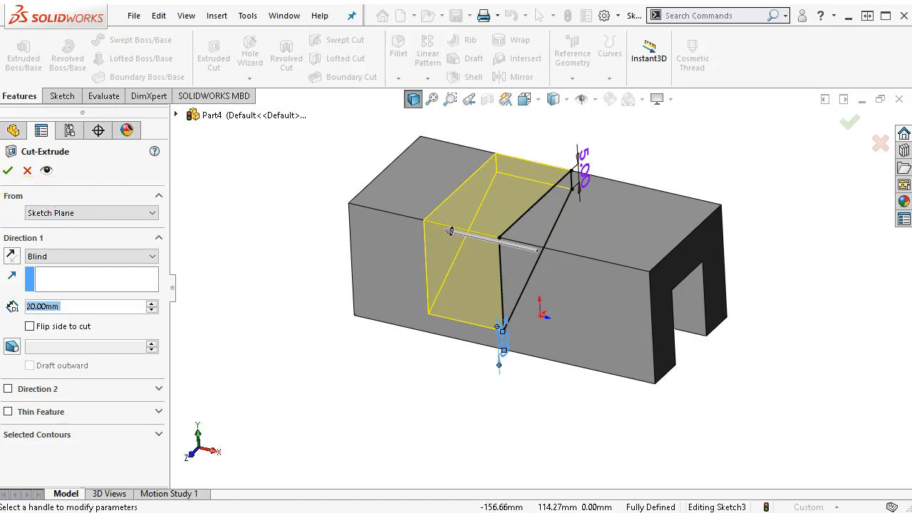
click(158, 195)
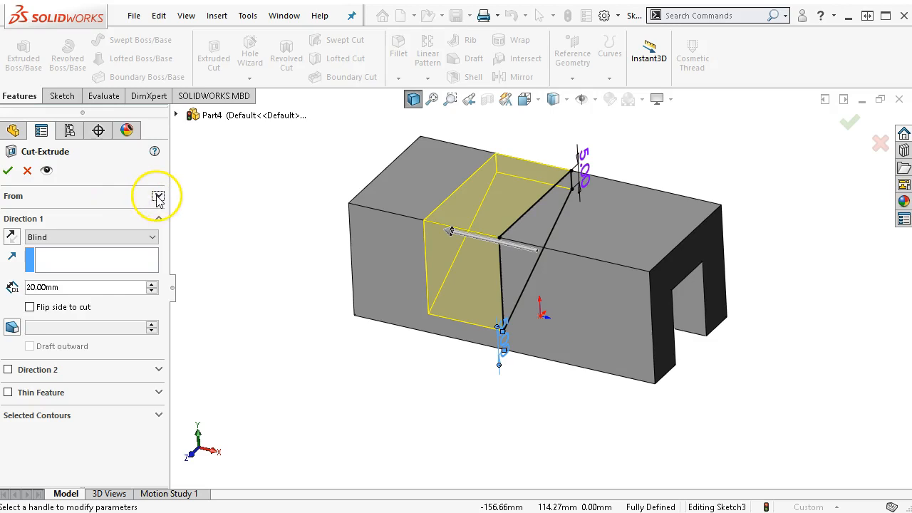
click(158, 195)
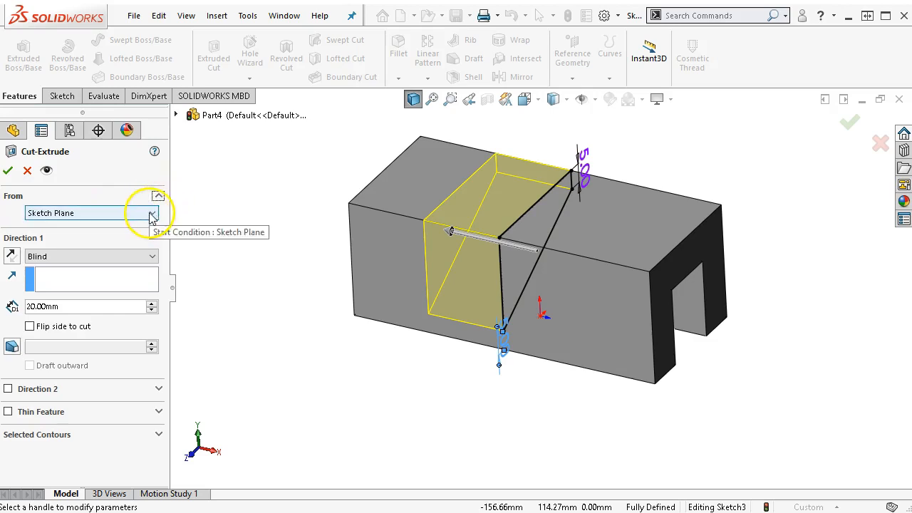
click(151, 213)
click(66, 254)
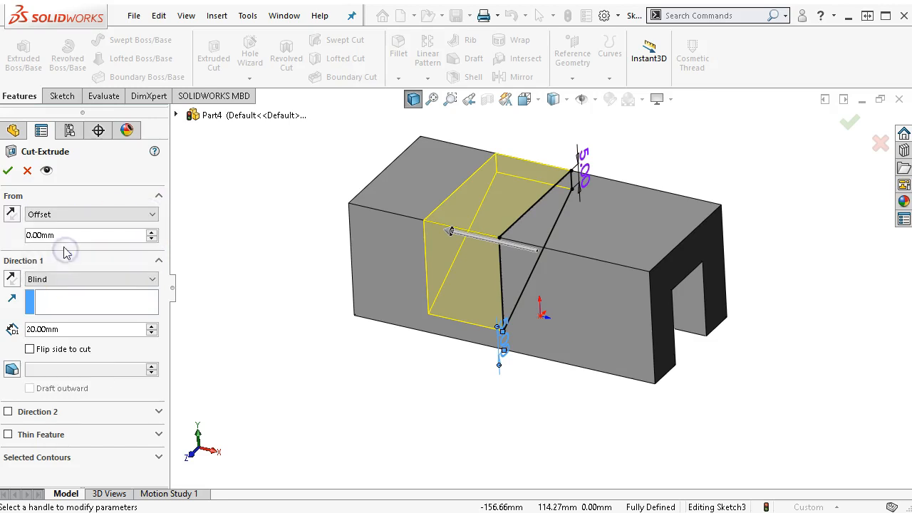
text(20)
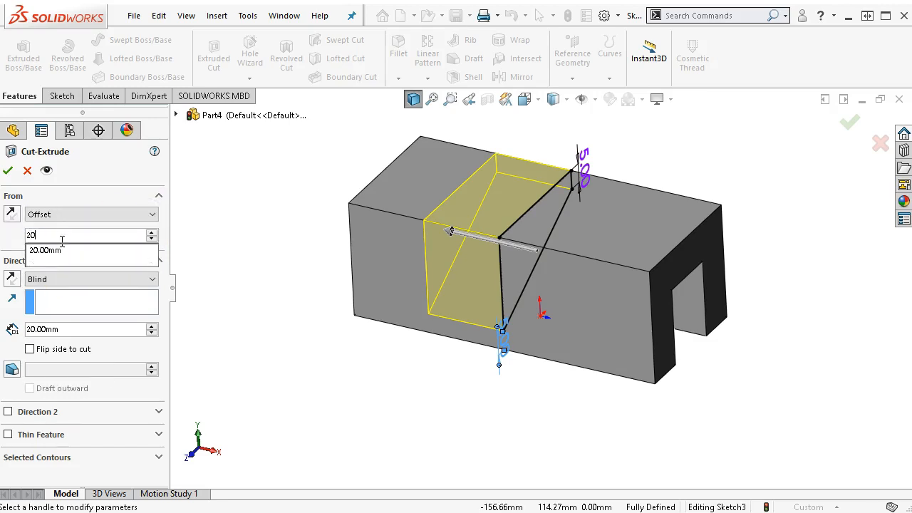
key(Return)
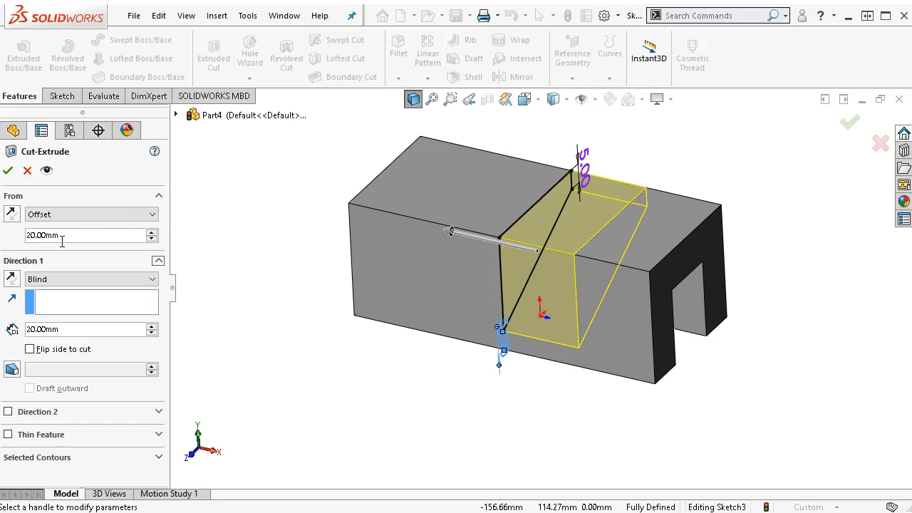
Set the blind depth of the sloped cut to 40 mm
click(63, 329)
text(40)
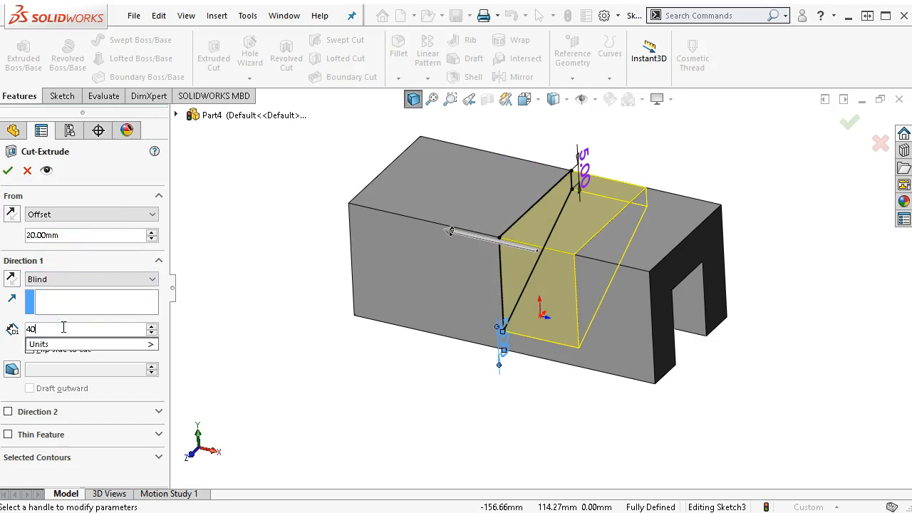
key(Return)
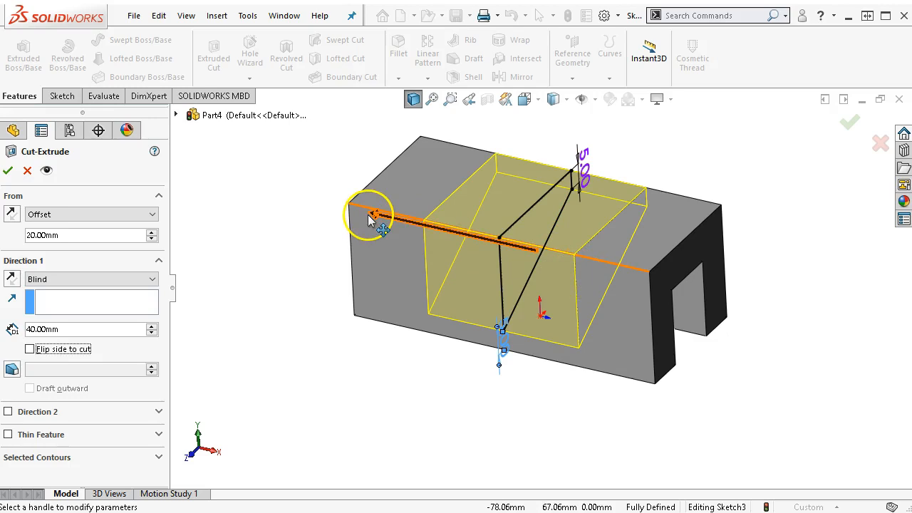
Reverse both the start offset direction and the cut direction so the cut stays within the block's middle, and finish the cut
click(11, 214)
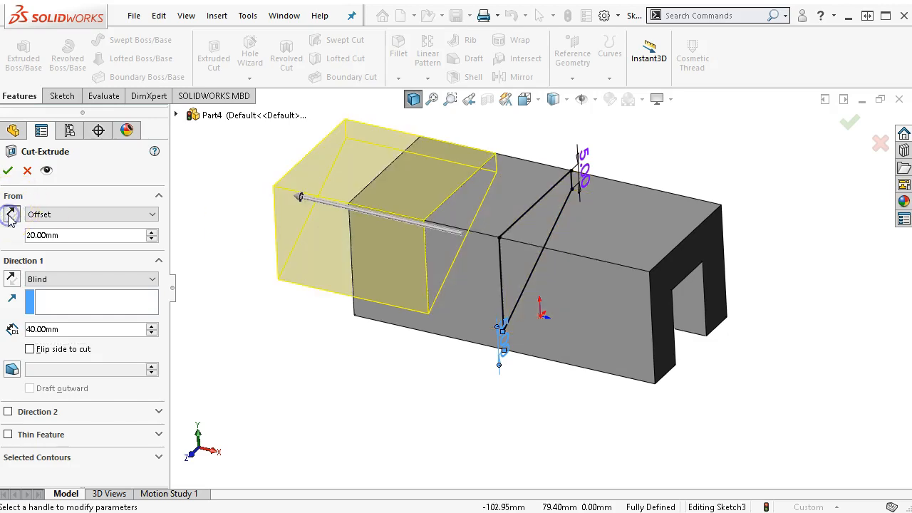
click(11, 280)
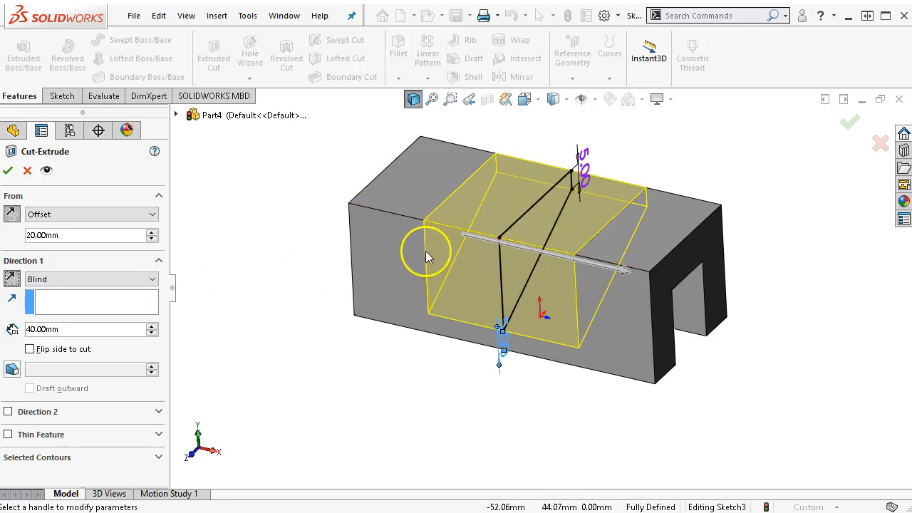
click(566, 274)
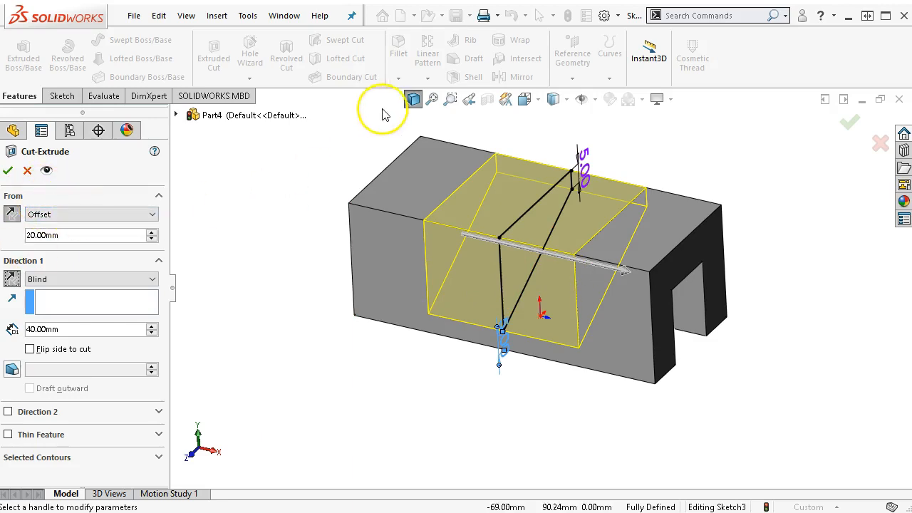
click(849, 123)
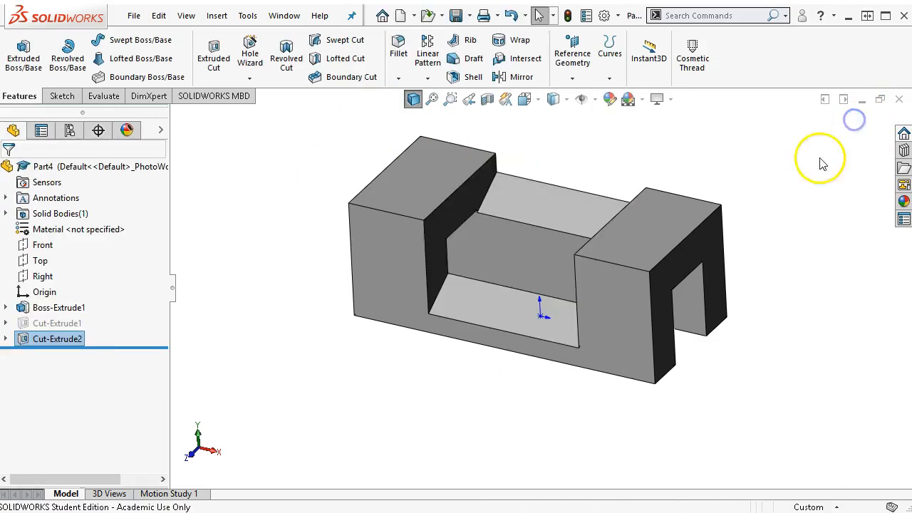
Orient the part in isometric view and save it as P3-13 jl SW2017.SLDPRT in the Ch3-1 folder
key(ctrl+7)
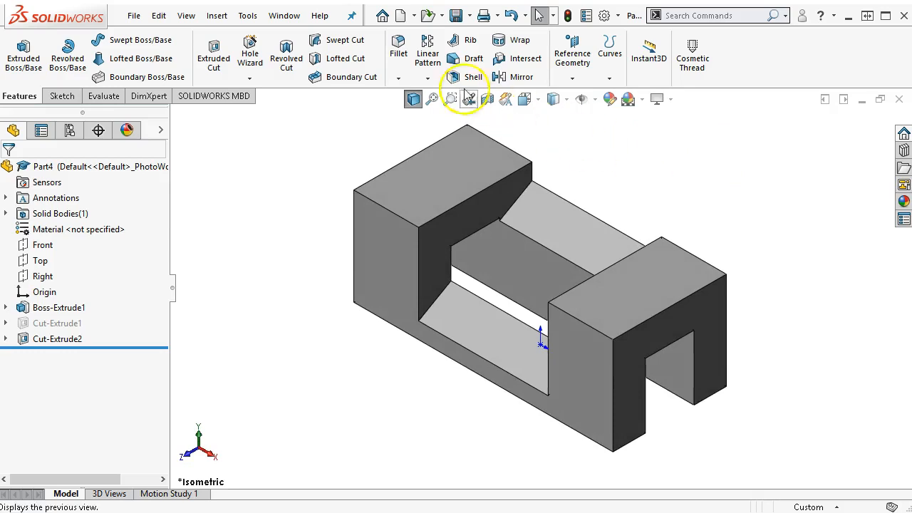
click(458, 16)
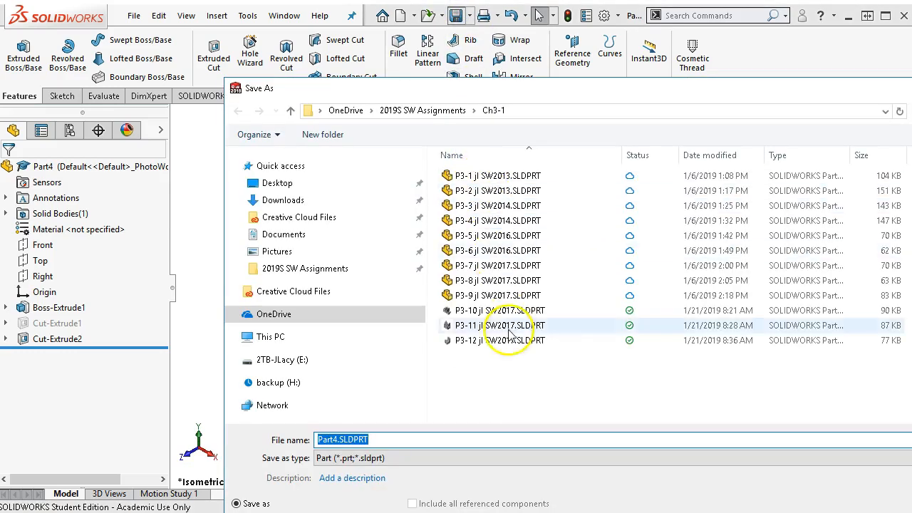
click(490, 340)
click(333, 440)
click(339, 440)
key(BackSpace)
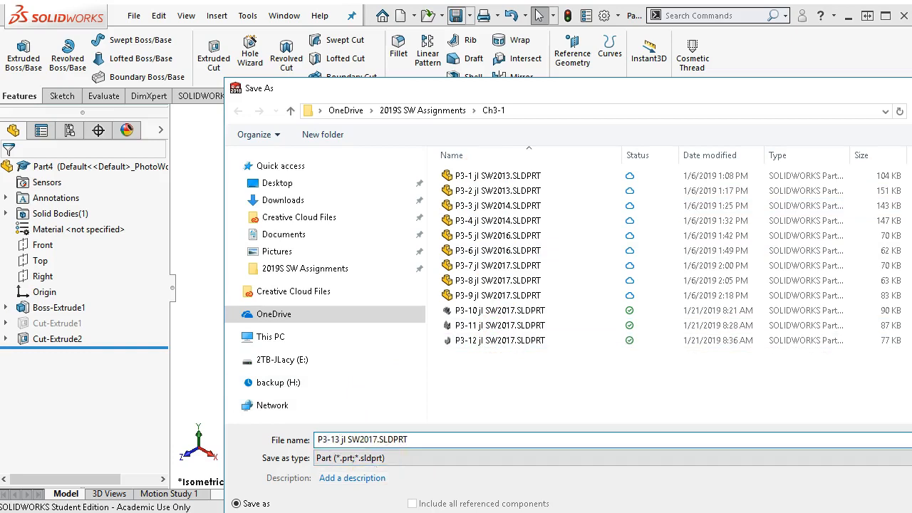
key(Return)
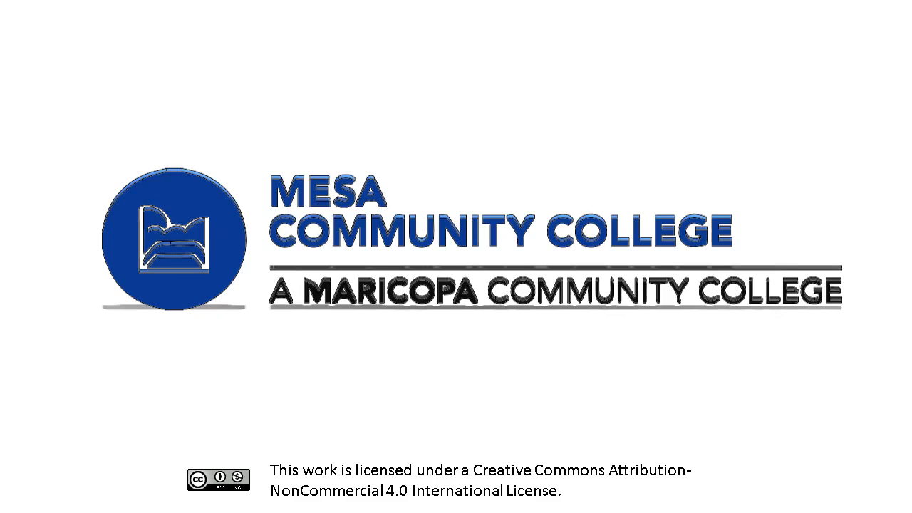